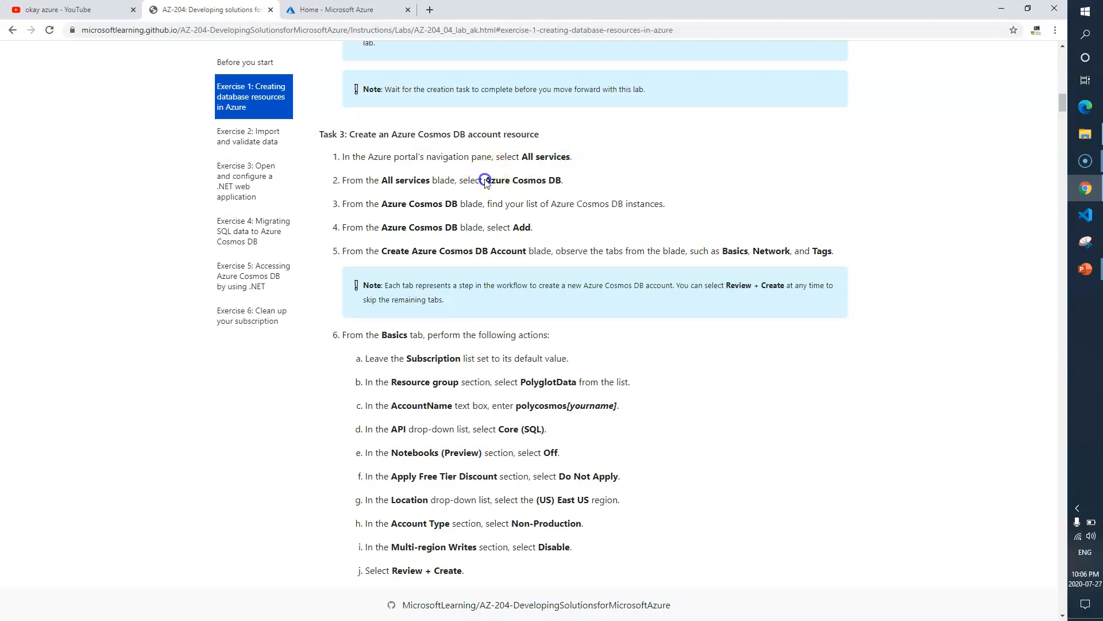
- Following Task 3 of the lab instructions, find Azure Cosmos DB in the Azure portal and start creating a new account
{"action": "left_click_drag", "start_coordinate": [485, 181], "coordinate": [541, 181]}
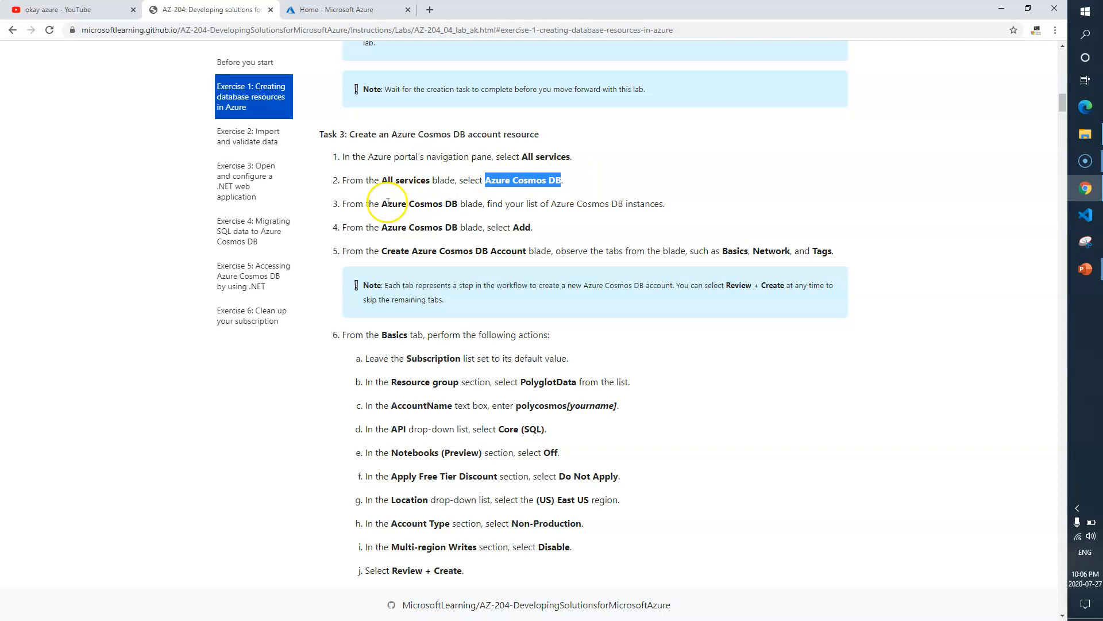
{"action": "left_click_drag", "start_coordinate": [388, 203], "coordinate": [447, 203]}
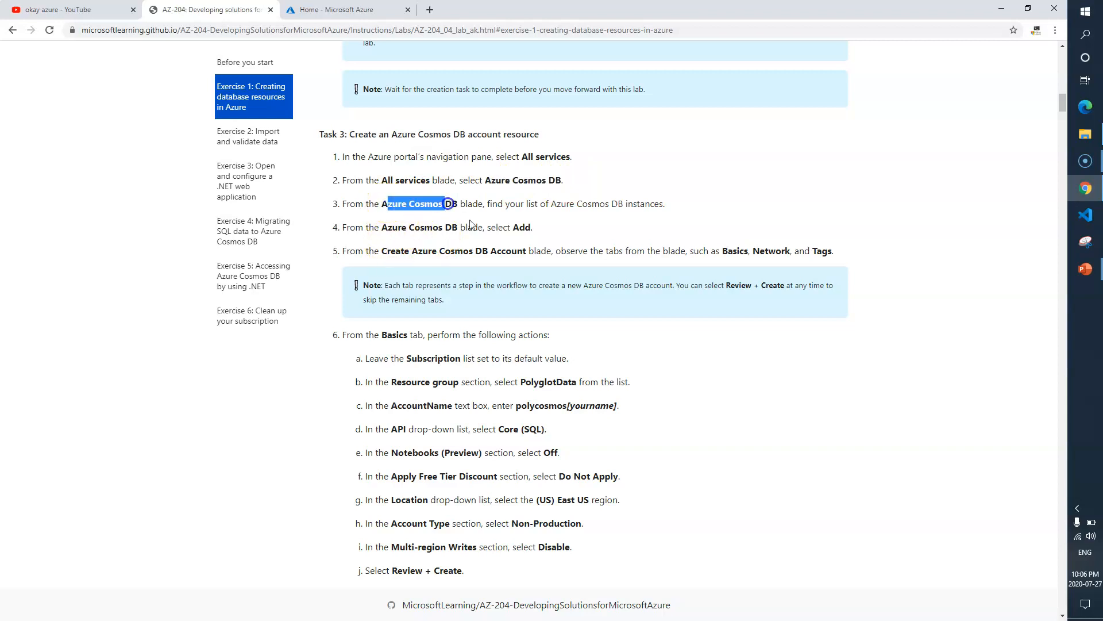
{"action": "left_click_drag", "start_coordinate": [514, 227], "coordinate": [530, 224]}
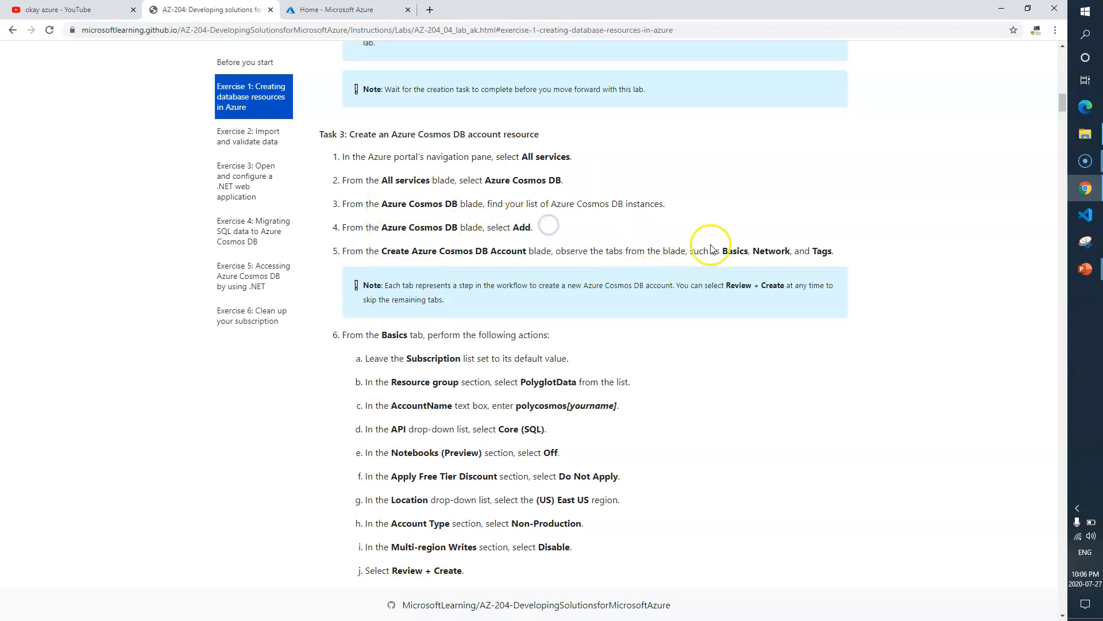
{"action": "left_click_drag", "start_coordinate": [832, 252], "coordinate": [355, 224]}
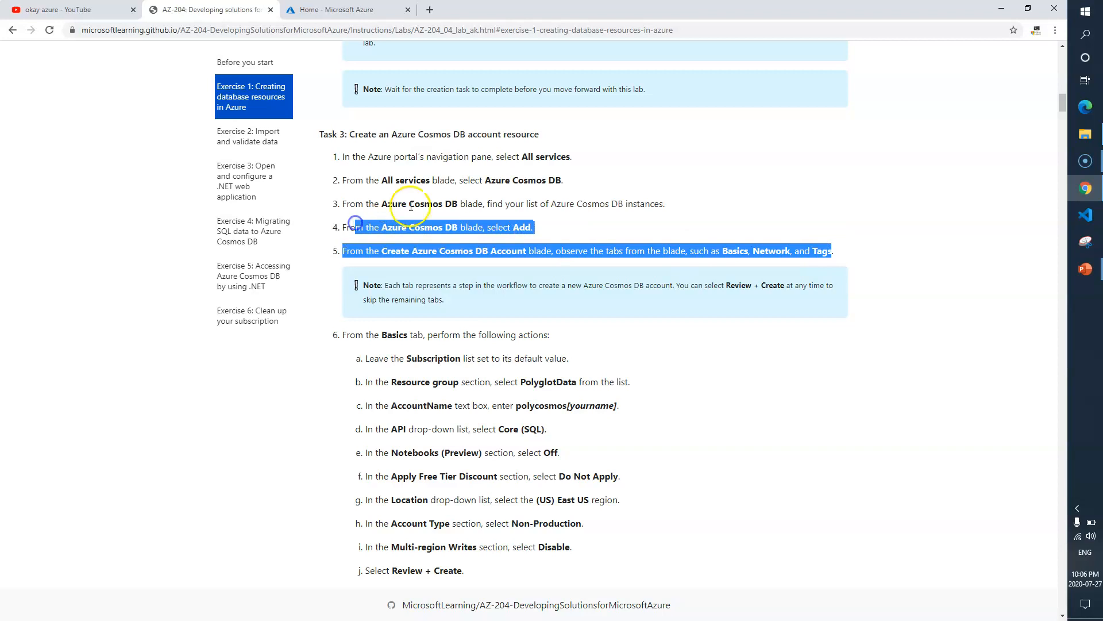
{"action": "left_click", "coordinate": [591, 188]}
{"action": "left_click", "coordinate": [326, 7]}
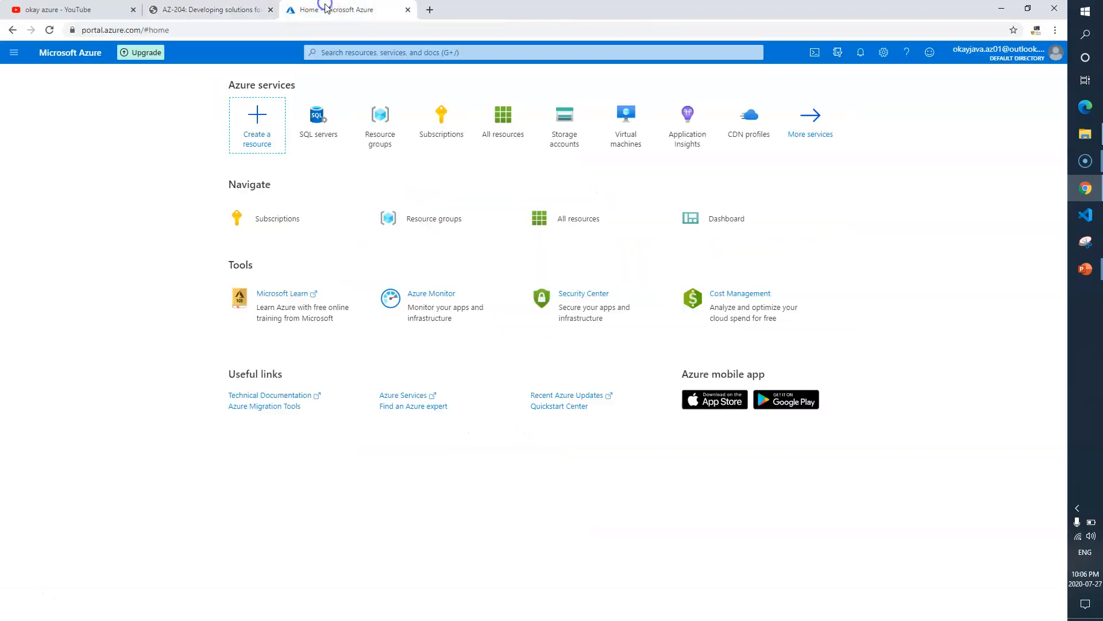
{"action": "left_click", "coordinate": [394, 56]}
{"action": "type", "text": "Azure Cosmos DB"}
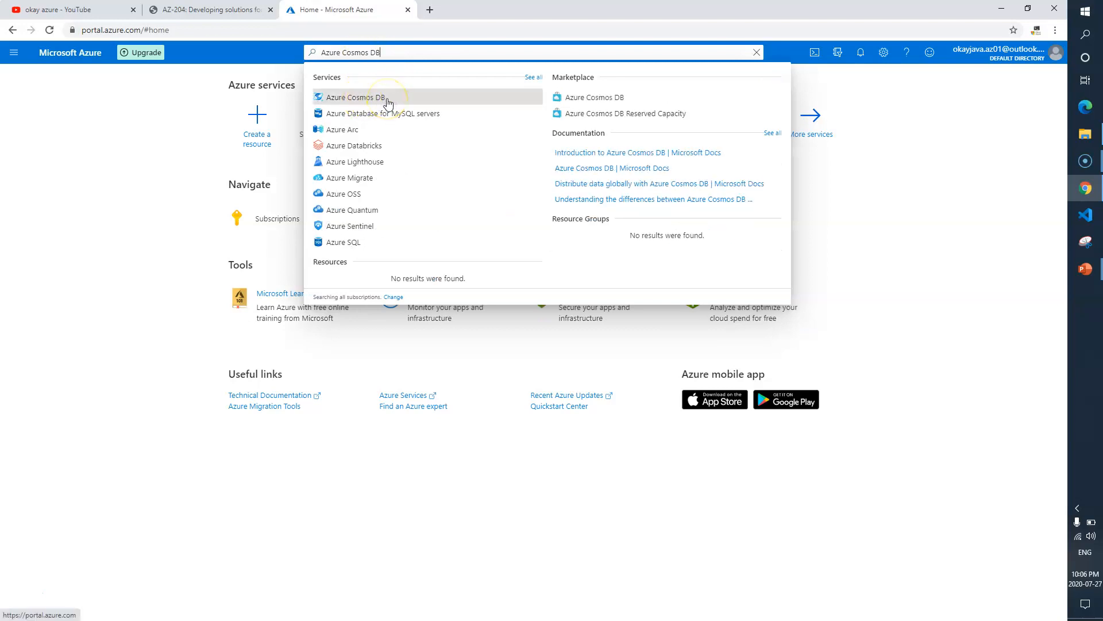
{"action": "left_click", "coordinate": [389, 102]}
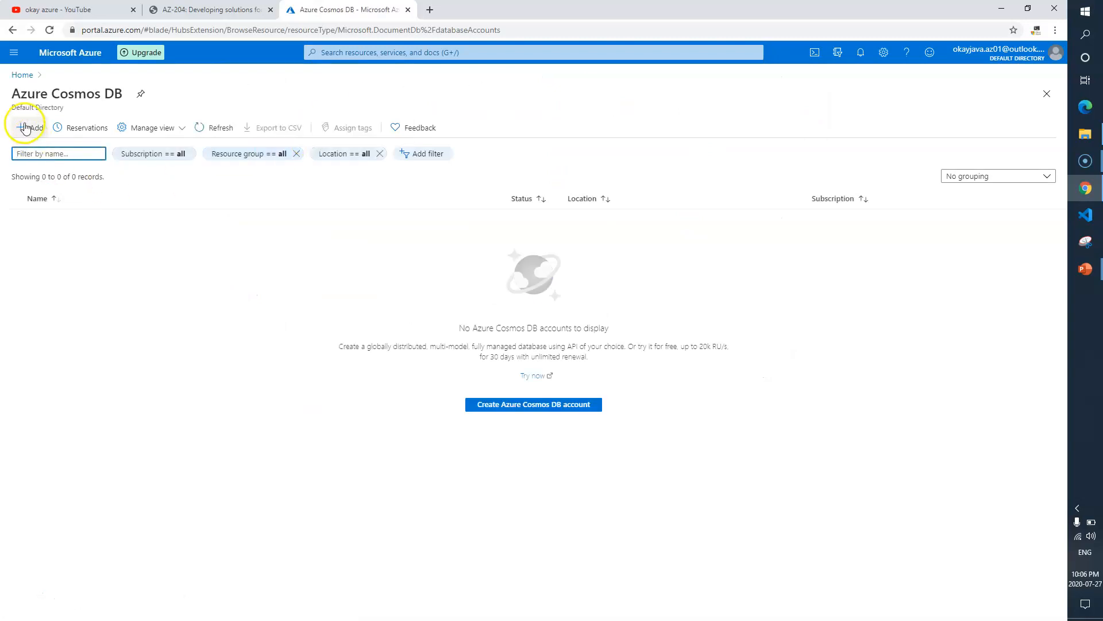
{"action": "left_click", "coordinate": [25, 128]}
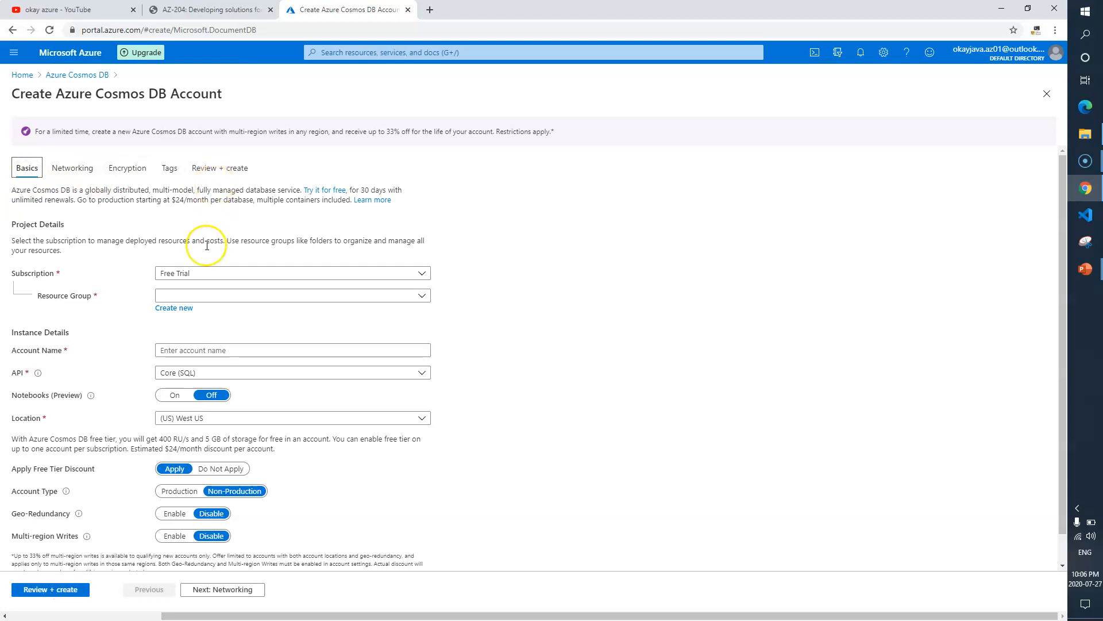
- Read the lab instructions for the Cosmos DB account's basic settings, from subscription and resource group through account name to multi-region writes
{"action": "left_click", "coordinate": [201, 8]}
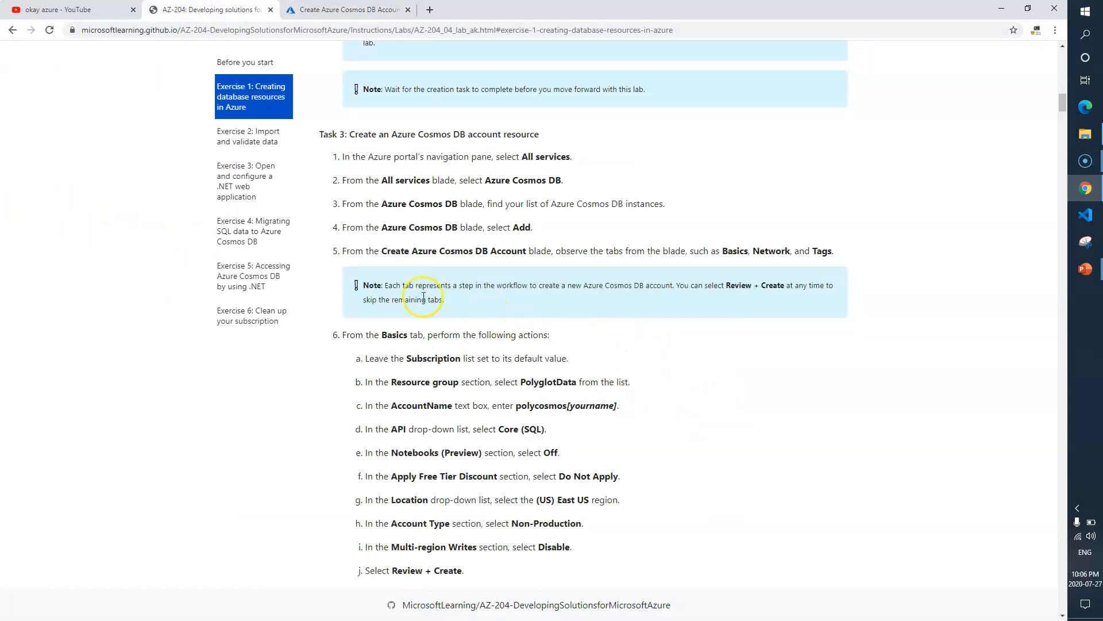
{"action": "left_click_drag", "start_coordinate": [437, 251], "coordinate": [832, 251]}
{"action": "scroll", "coordinate": [500, 258], "scroll_direction": "down", "scroll_amount": 2}
{"action": "double_click", "coordinate": [547, 267]}
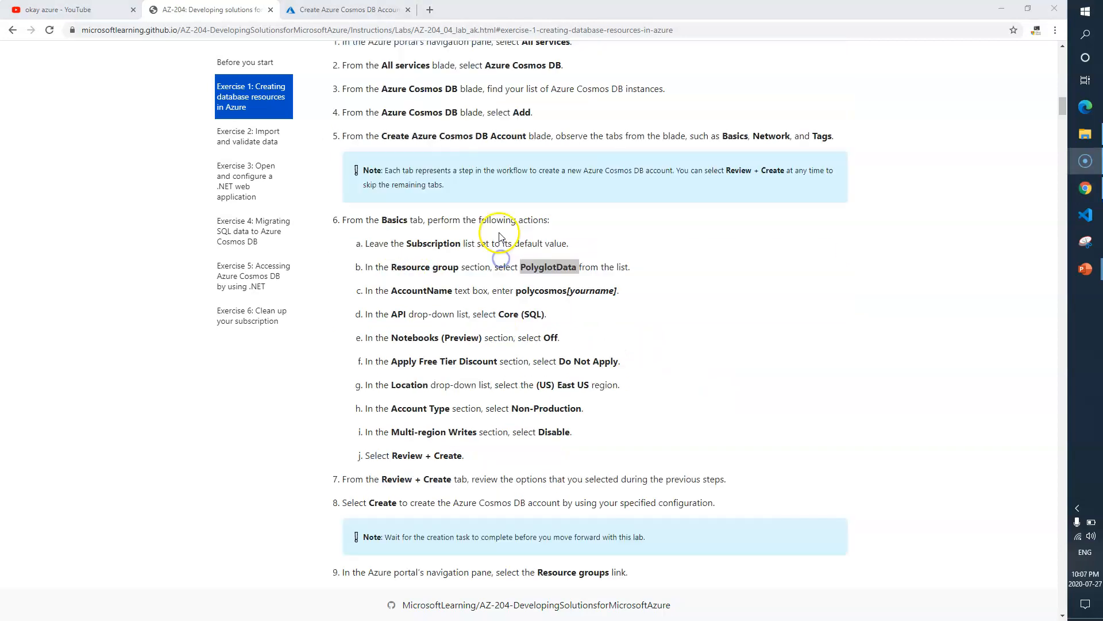
{"action": "left_click_drag", "start_coordinate": [360, 220], "coordinate": [437, 385]}
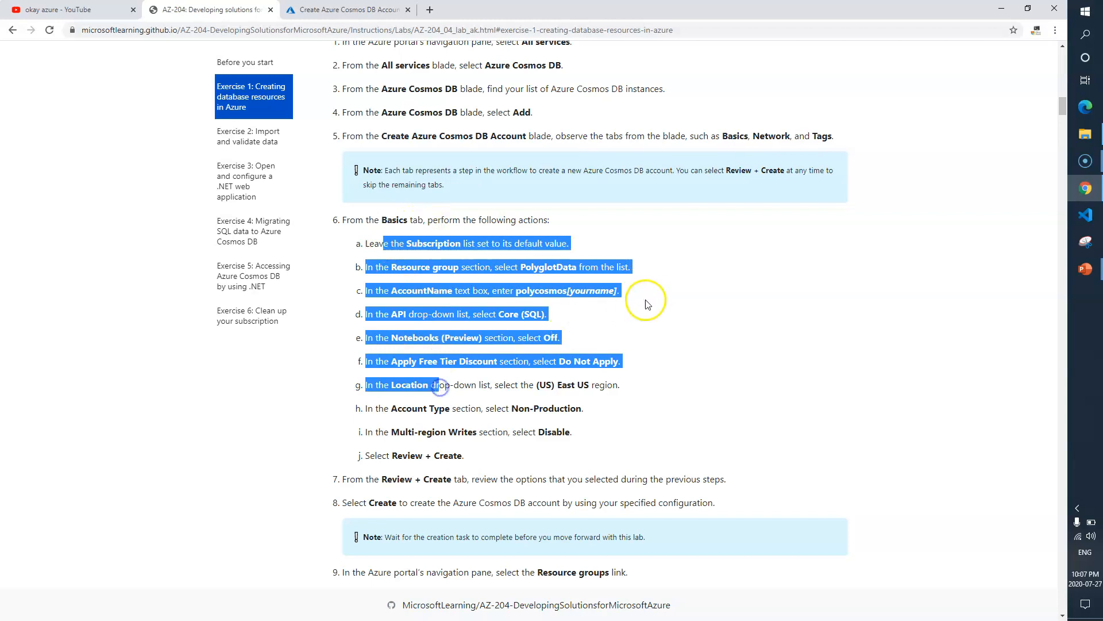
{"action": "left_click", "coordinate": [650, 296]}
{"action": "left_click_drag", "start_coordinate": [398, 242], "coordinate": [552, 246]}
{"action": "left_click", "coordinate": [609, 249]}
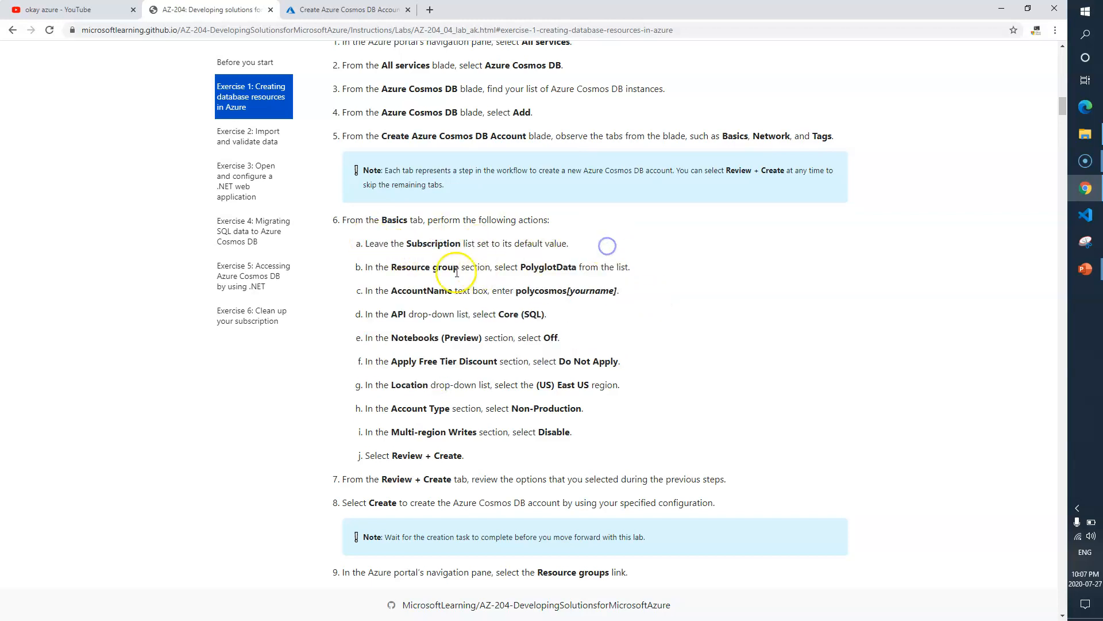
{"action": "left_click_drag", "start_coordinate": [392, 267], "coordinate": [435, 268]}
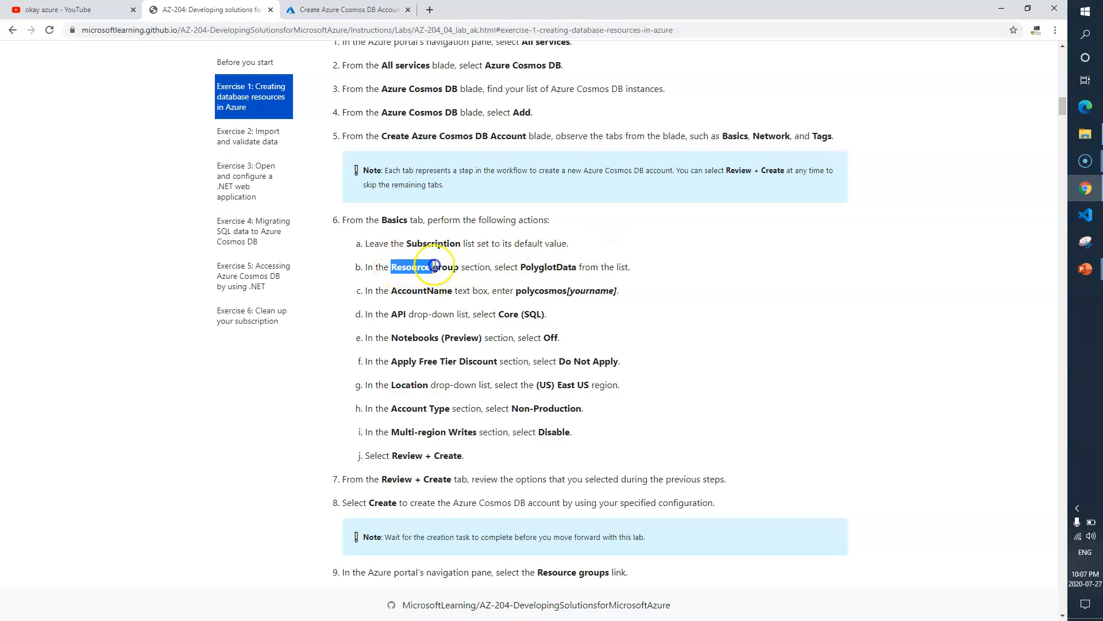
{"action": "left_click", "coordinate": [518, 268]}
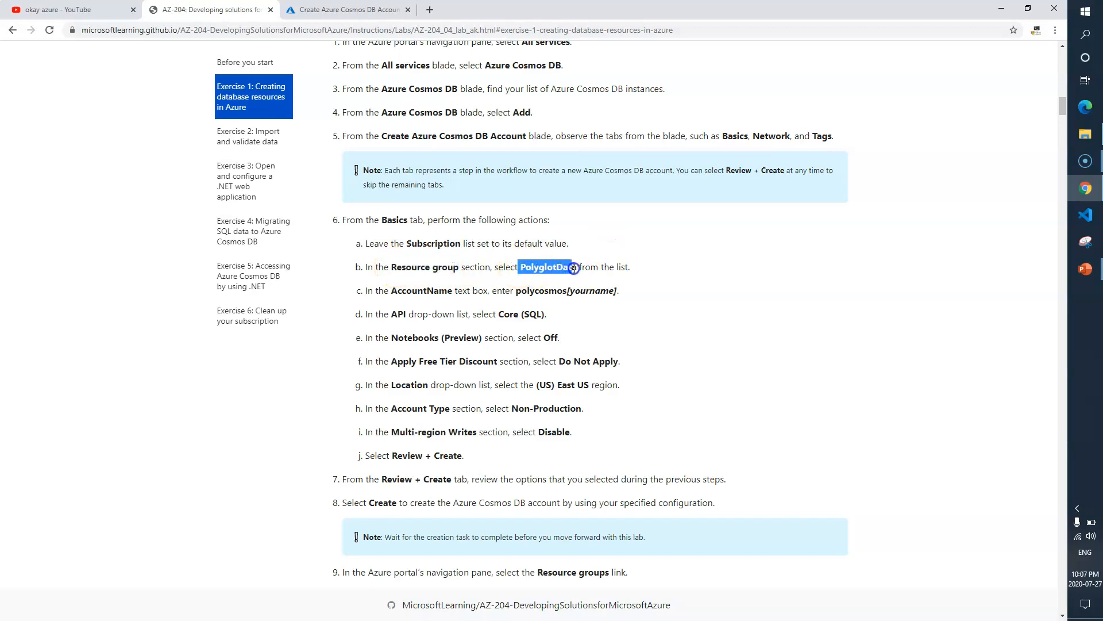
{"action": "left_click_drag", "start_coordinate": [573, 267], "coordinate": [575, 268]}
{"action": "left_click_drag", "start_coordinate": [398, 290], "coordinate": [567, 291]}
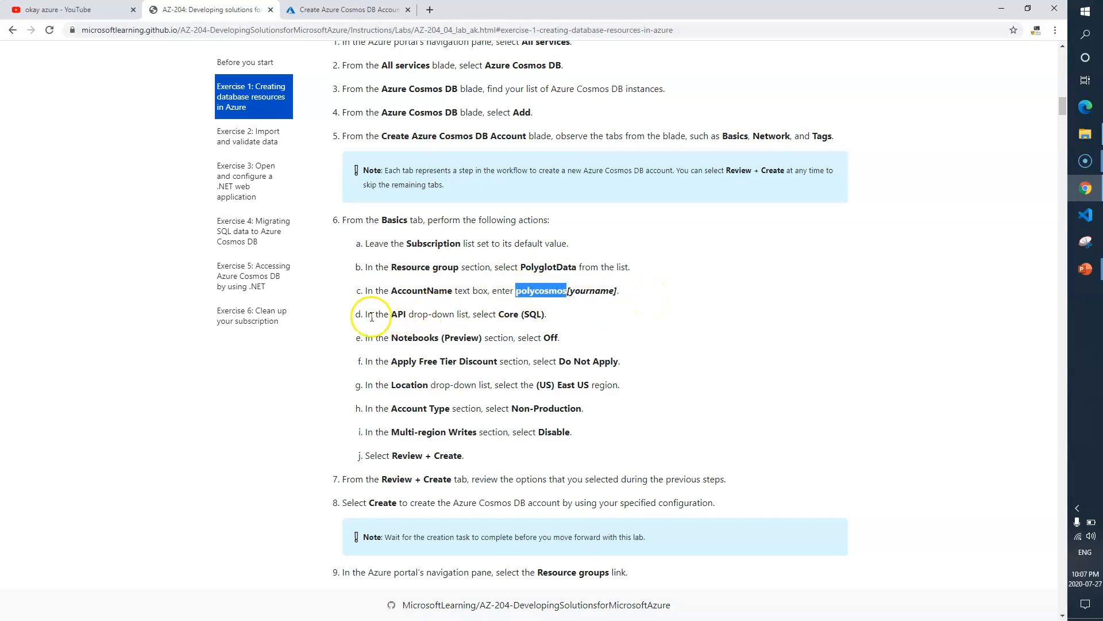
{"action": "left_click", "coordinate": [14, 592]}
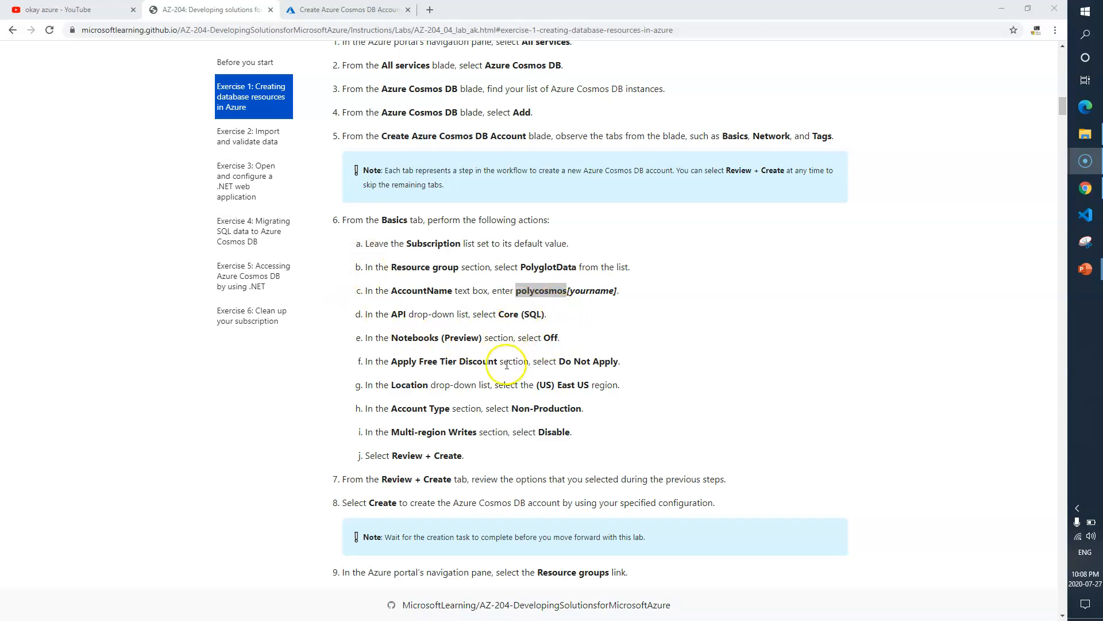
- Back in the Azure portal, assign the new Cosmos DB account to the PolyglotData resource group
{"action": "left_click", "coordinate": [342, 10]}
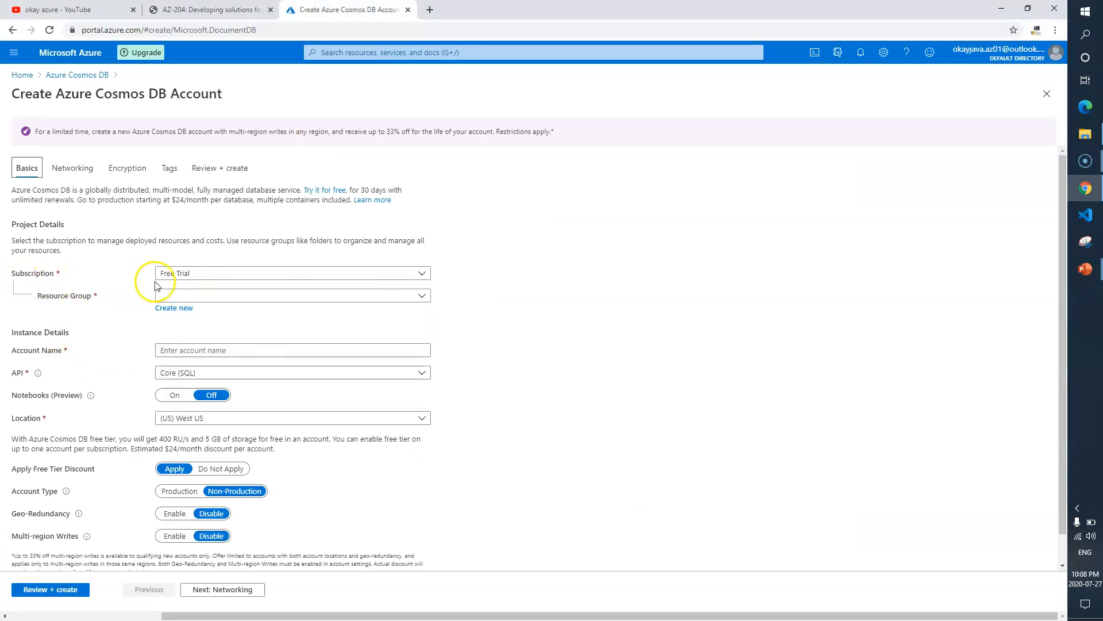
{"action": "left_click", "coordinate": [422, 296]}
{"action": "left_click", "coordinate": [198, 353]}
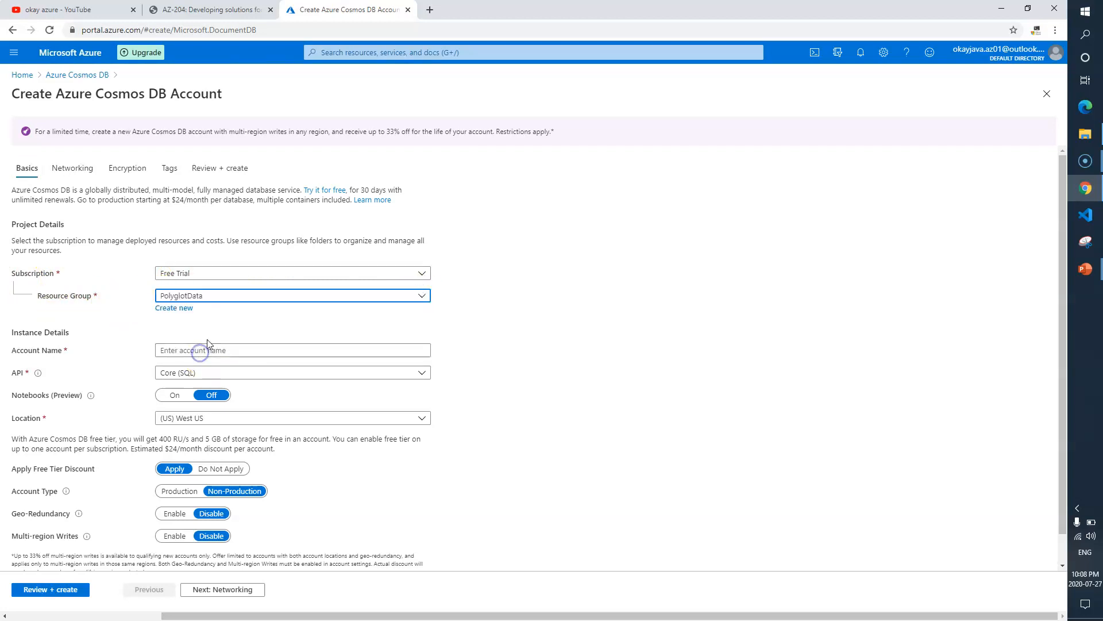
- Name the account polycosmosokayazure, copying the polycosmos prefix from the lab instructions
{"action": "left_click", "coordinate": [299, 349]}
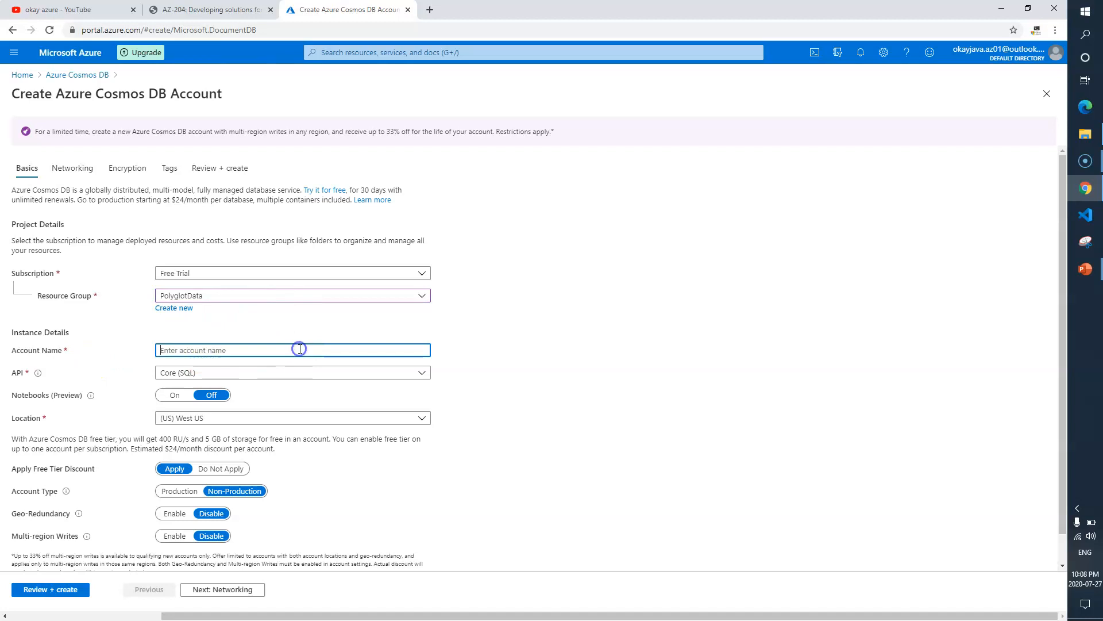
{"action": "left_click_drag", "start_coordinate": [254, 351], "coordinate": [99, 344]}
{"action": "key", "text": "BackSpace"}
{"action": "left_click", "coordinate": [213, 9]}
{"action": "double_click", "coordinate": [546, 292]}
{"action": "key", "text": "ctrl+c"}
{"action": "left_click", "coordinate": [345, 10]}
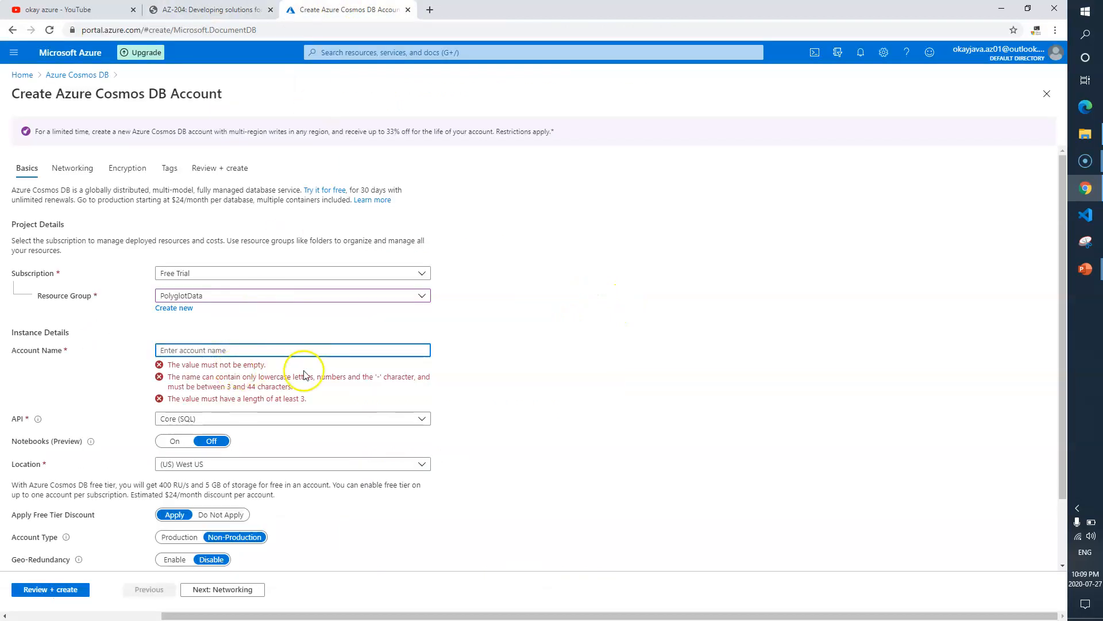
{"action": "key", "text": "ctrl+v"}
{"action": "type", "text": "okaya"}
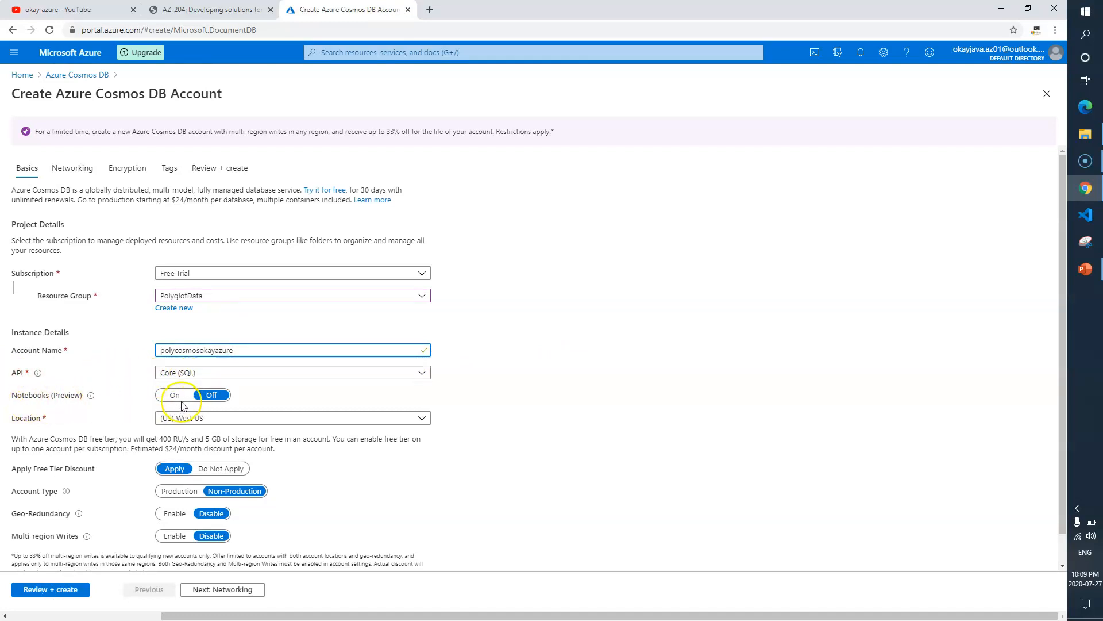
- Set the account's location to (US) East US and the free tier discount to Do Not Apply
{"action": "left_click", "coordinate": [302, 419]}
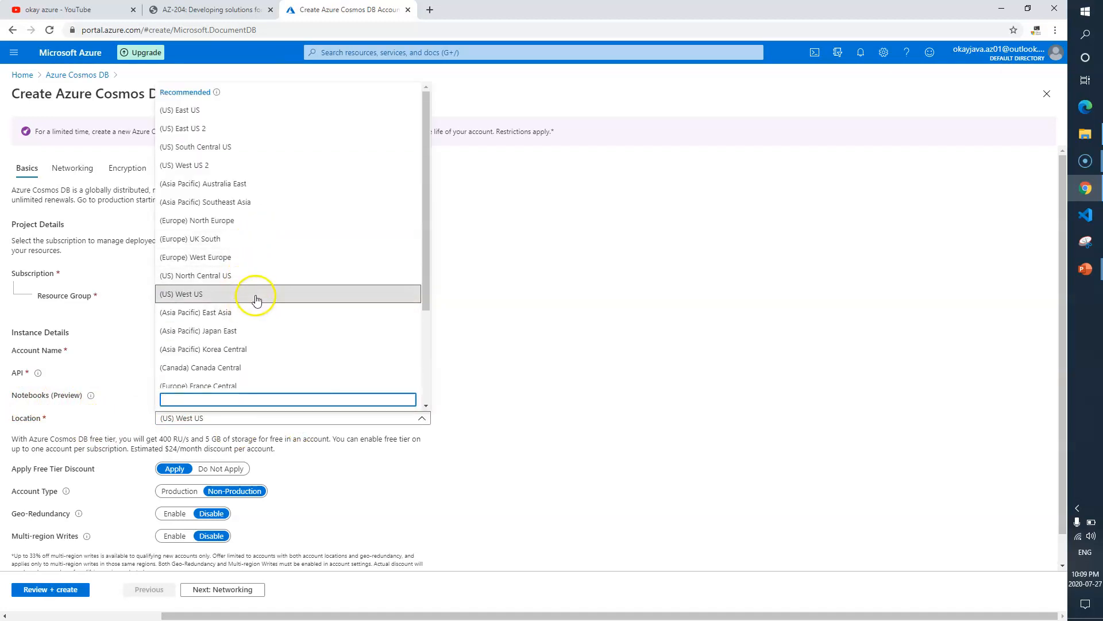
{"action": "left_click", "coordinate": [241, 111]}
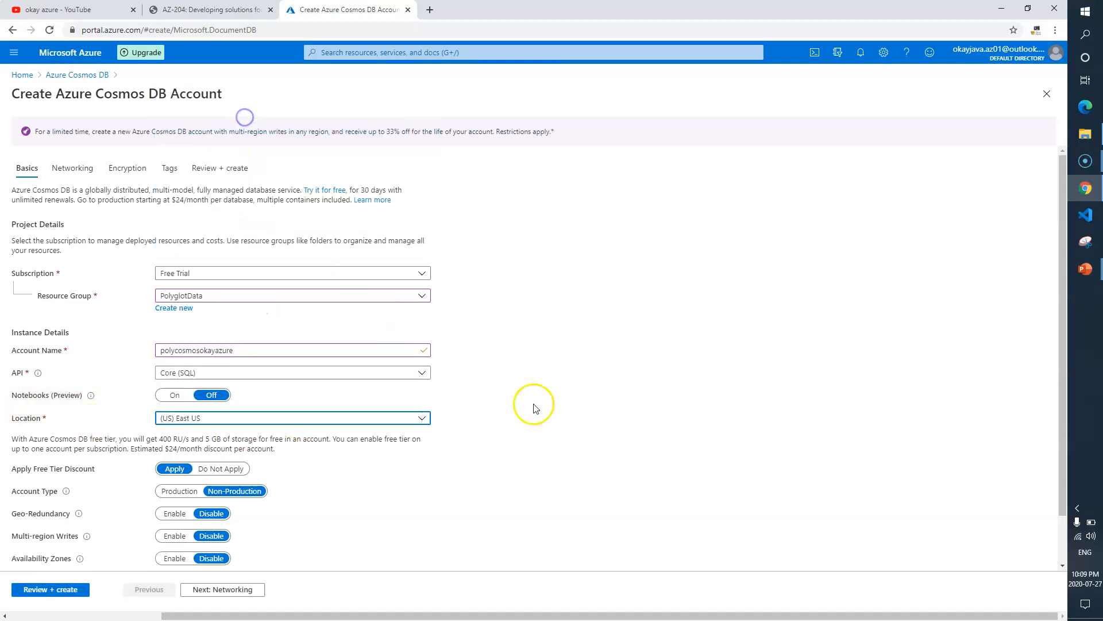
{"action": "scroll", "coordinate": [612, 411], "scroll_direction": "down", "scroll_amount": 2}
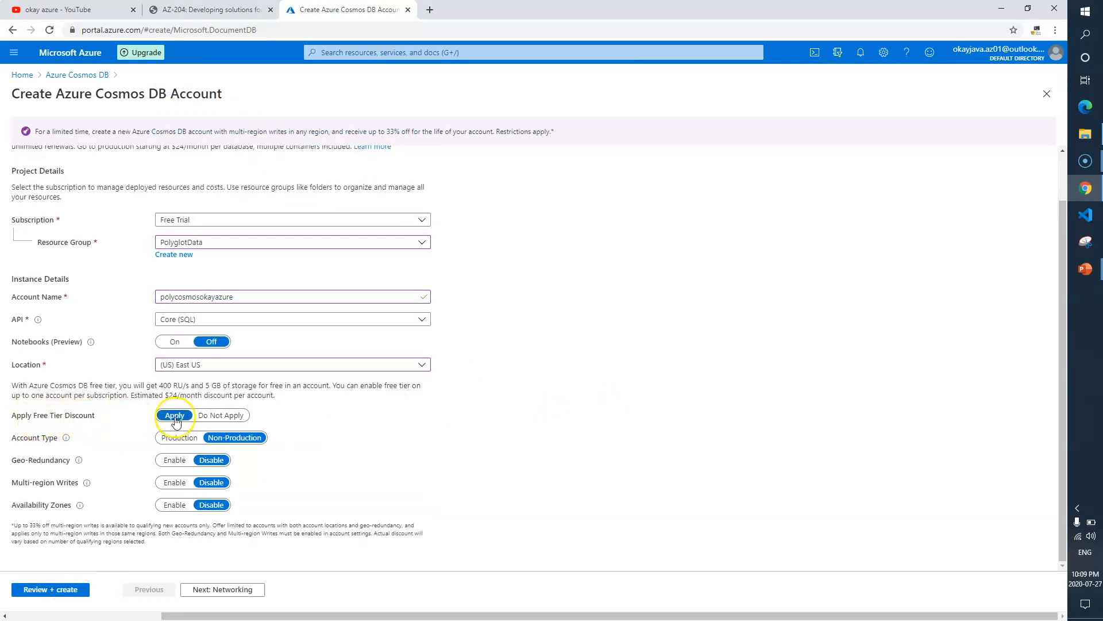
{"action": "left_click", "coordinate": [227, 417]}
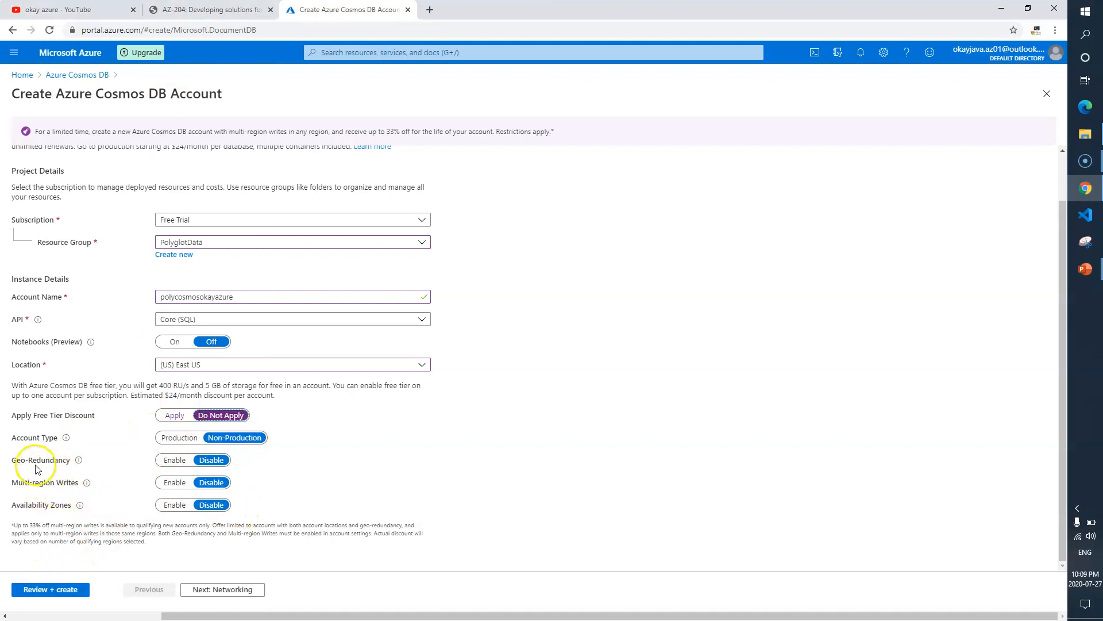
- Check the account type and multi-region writes choices against the lab instructions, and continue to the account's networking settings
{"action": "left_click", "coordinate": [210, 9]}
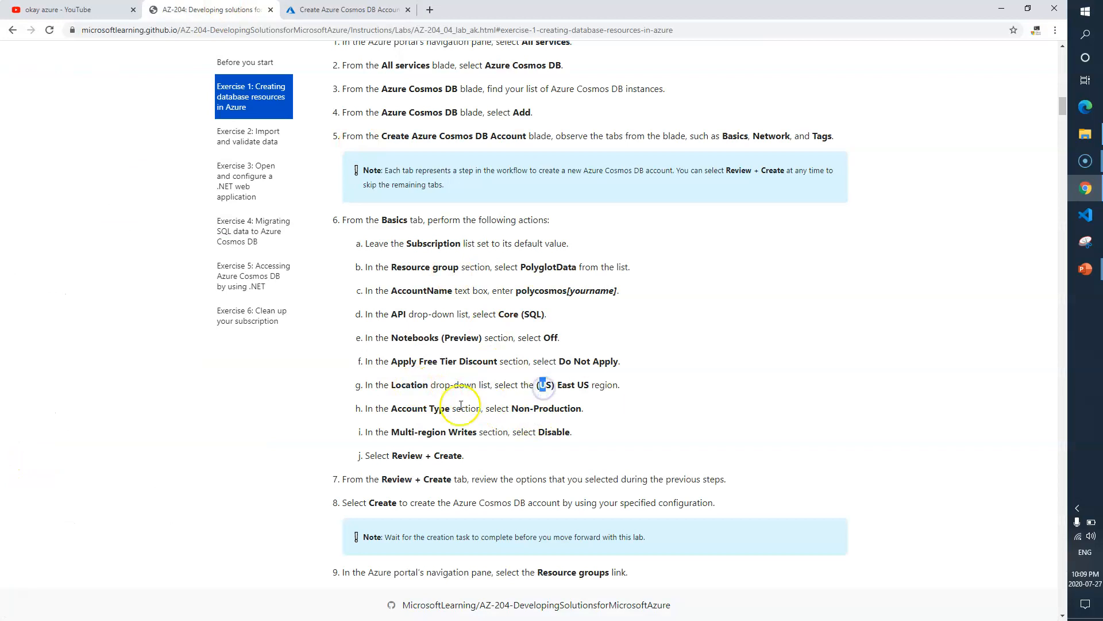
{"action": "left_click_drag", "start_coordinate": [509, 409], "coordinate": [582, 409]}
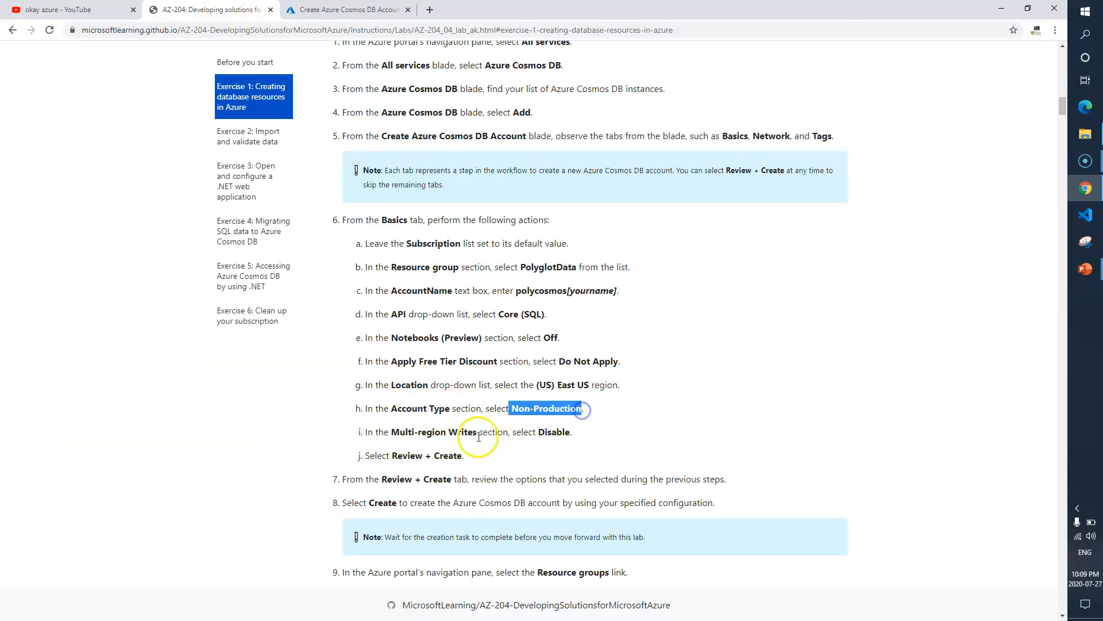
{"action": "left_click", "coordinate": [407, 432]}
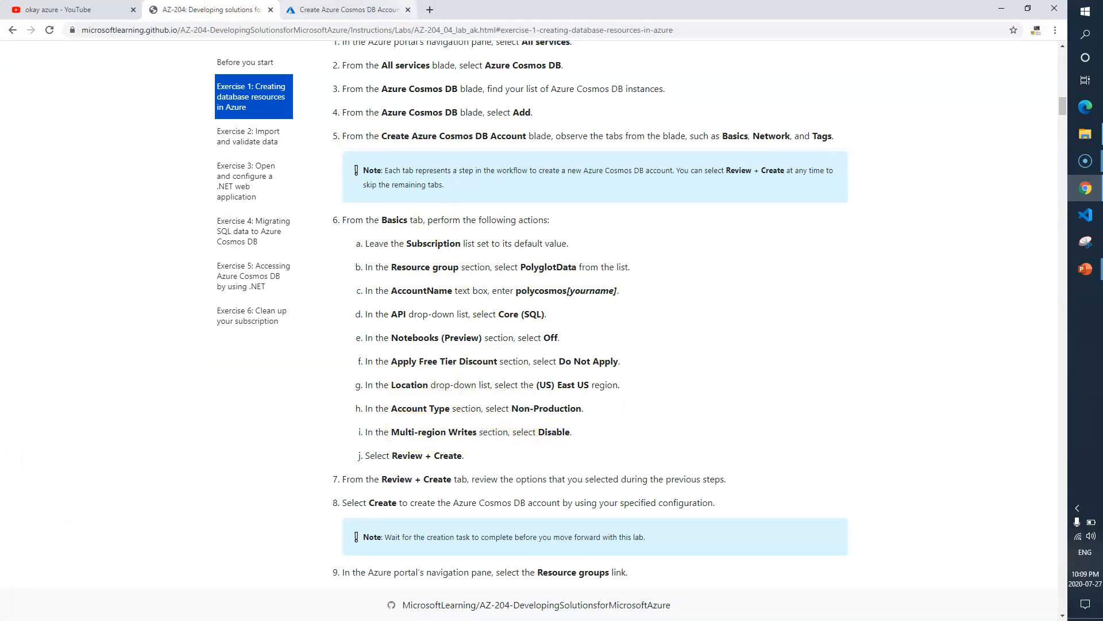
{"action": "left_click", "coordinate": [368, 9]}
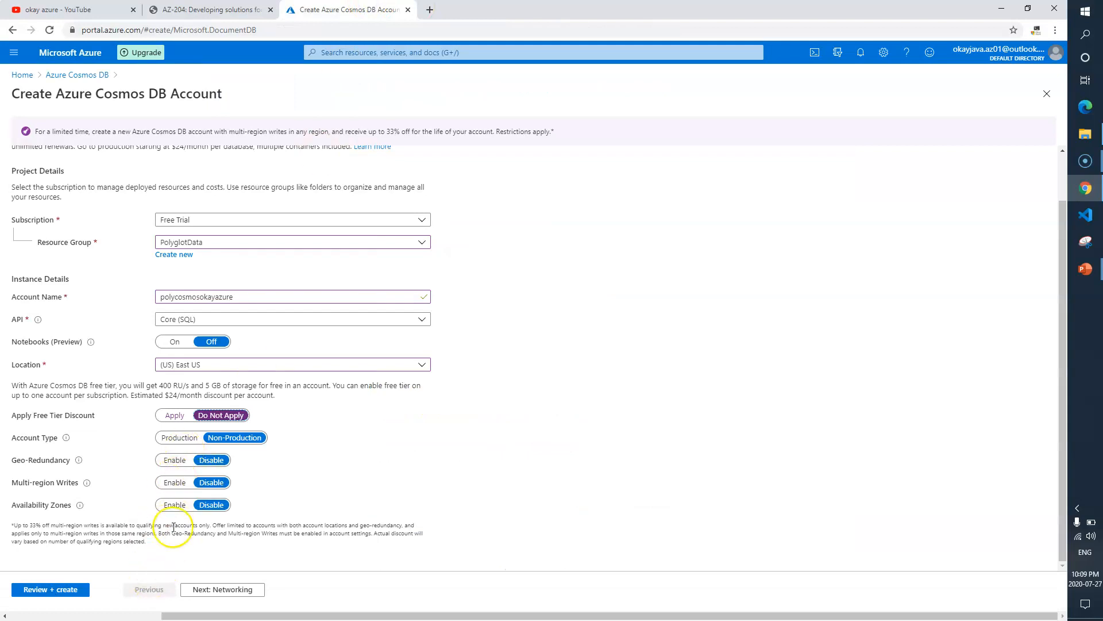
{"action": "left_click", "coordinate": [225, 589]}
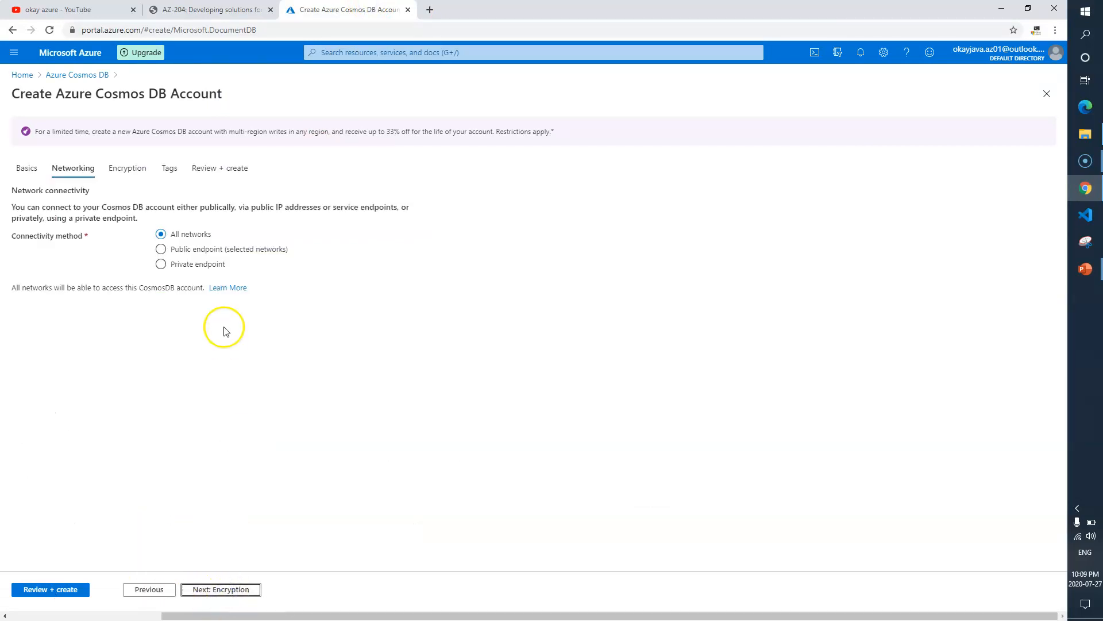
- Check the lab's review and creation instructions, and advance through the networking and encryption settings to the tags, keeping the defaults
{"action": "left_click", "coordinate": [230, 10]}
{"action": "scroll", "coordinate": [666, 431], "scroll_direction": "down", "scroll_amount": 1}
{"action": "scroll", "coordinate": [666, 431], "scroll_direction": "down", "scroll_amount": 2}
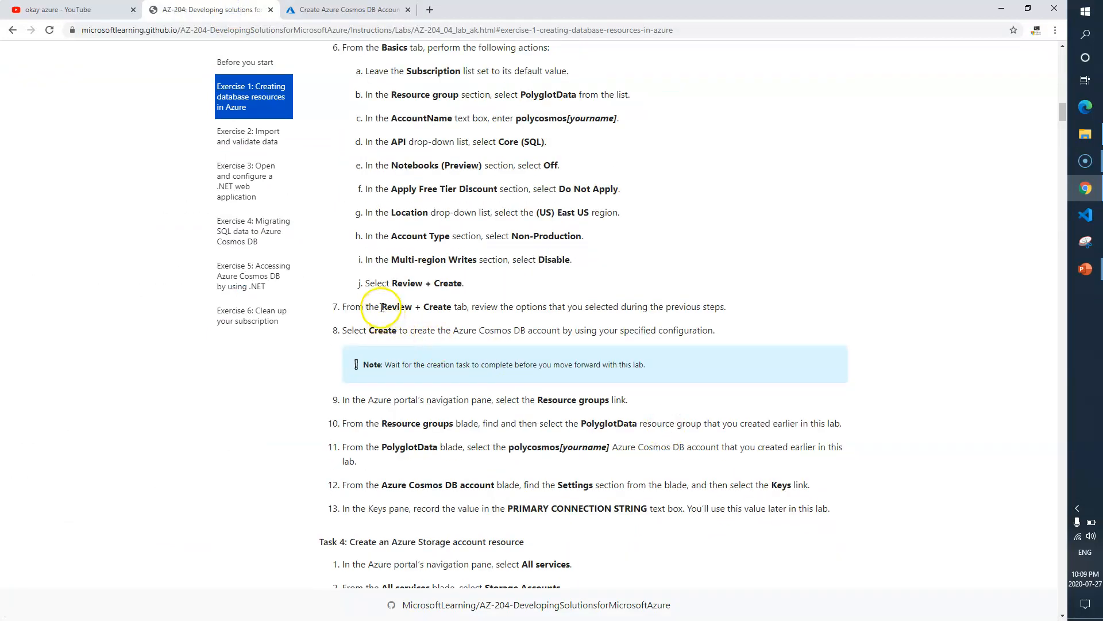
{"action": "left_click_drag", "start_coordinate": [380, 306], "coordinate": [473, 311]}
{"action": "left_click", "coordinate": [472, 311]}
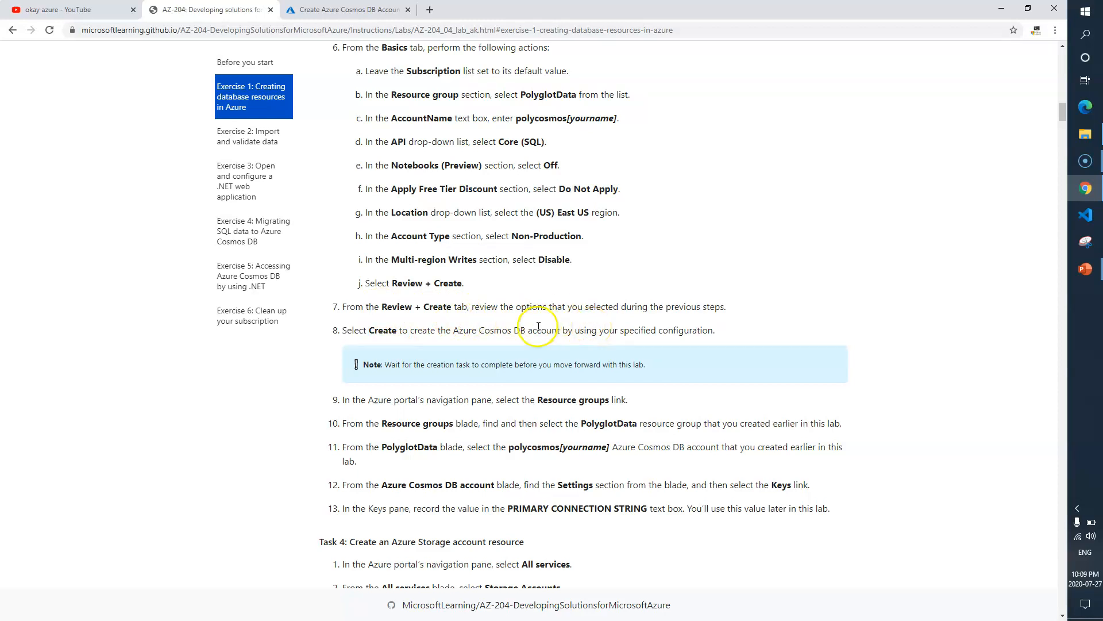
{"action": "left_click", "coordinate": [352, 7]}
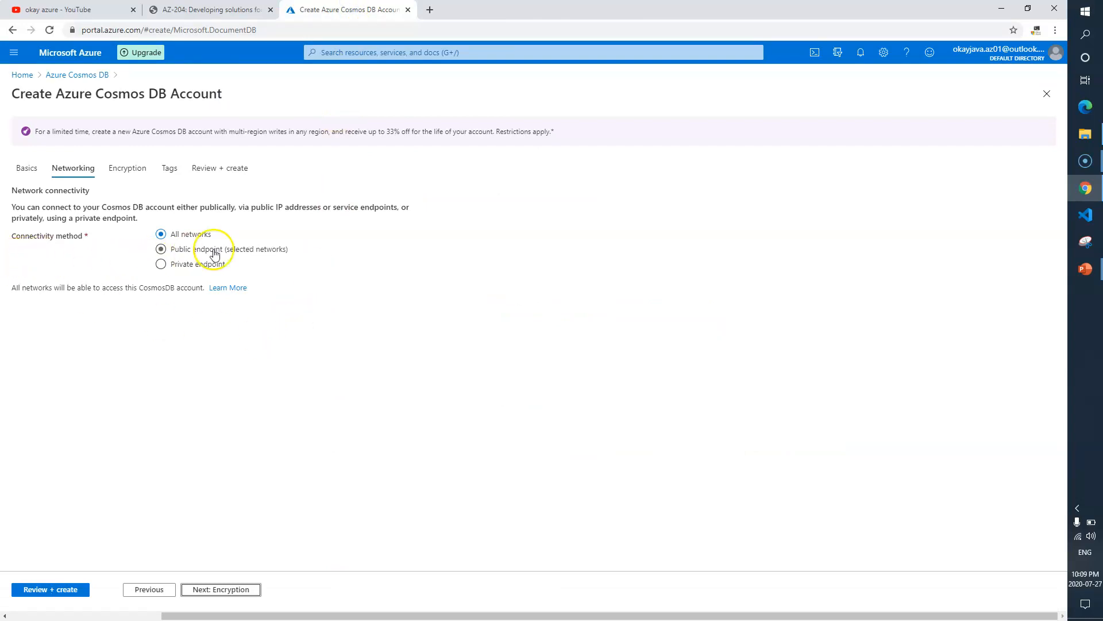
{"action": "left_click", "coordinate": [235, 592]}
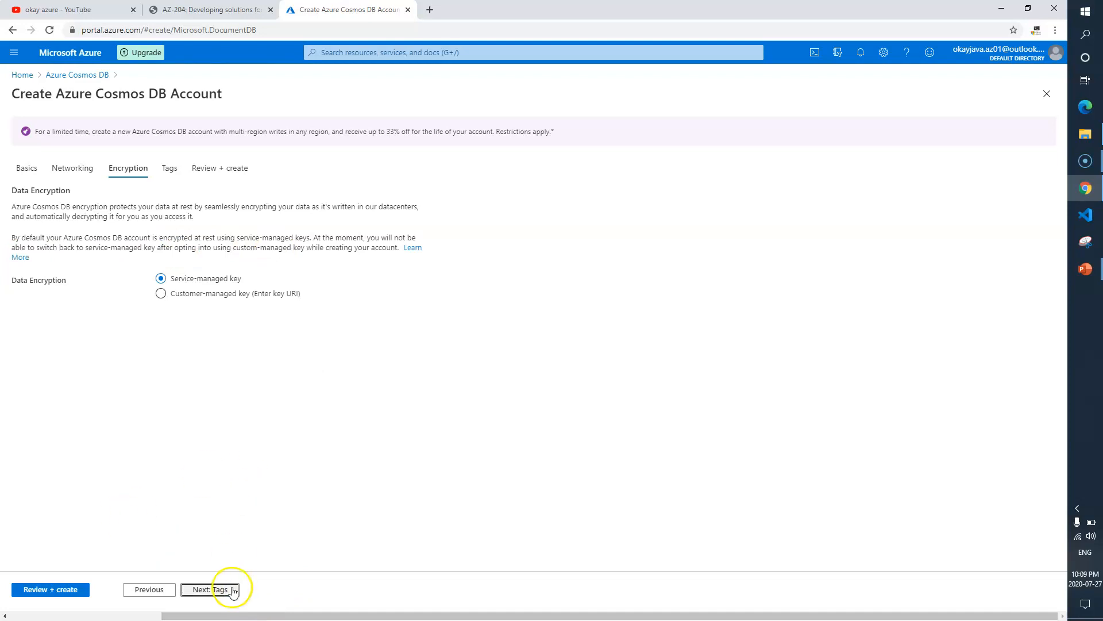
{"action": "left_click", "coordinate": [223, 592]}
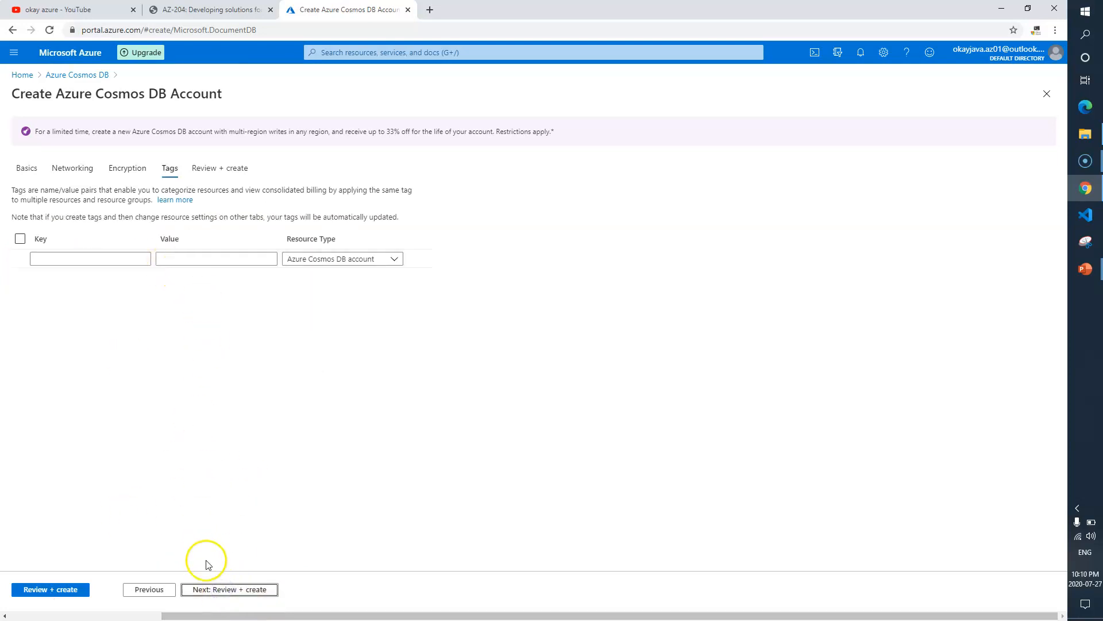
- Review the settings and create the Azure Cosmos DB account, closing its deployment overview once the deployment is complete
{"action": "left_click", "coordinate": [224, 590]}
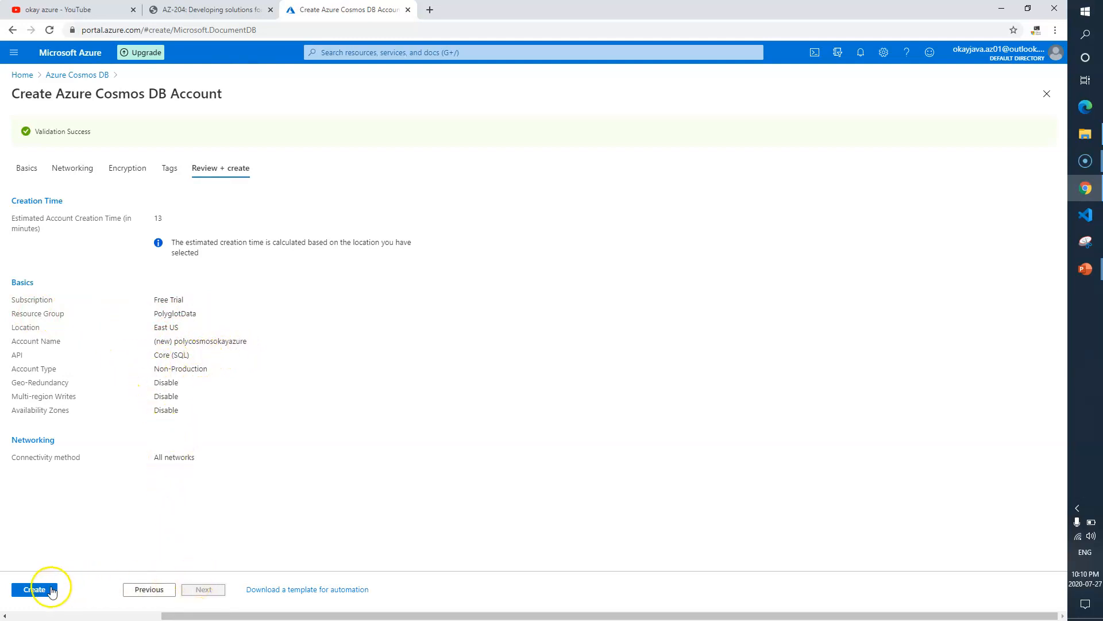
{"action": "left_click", "coordinate": [35, 589]}
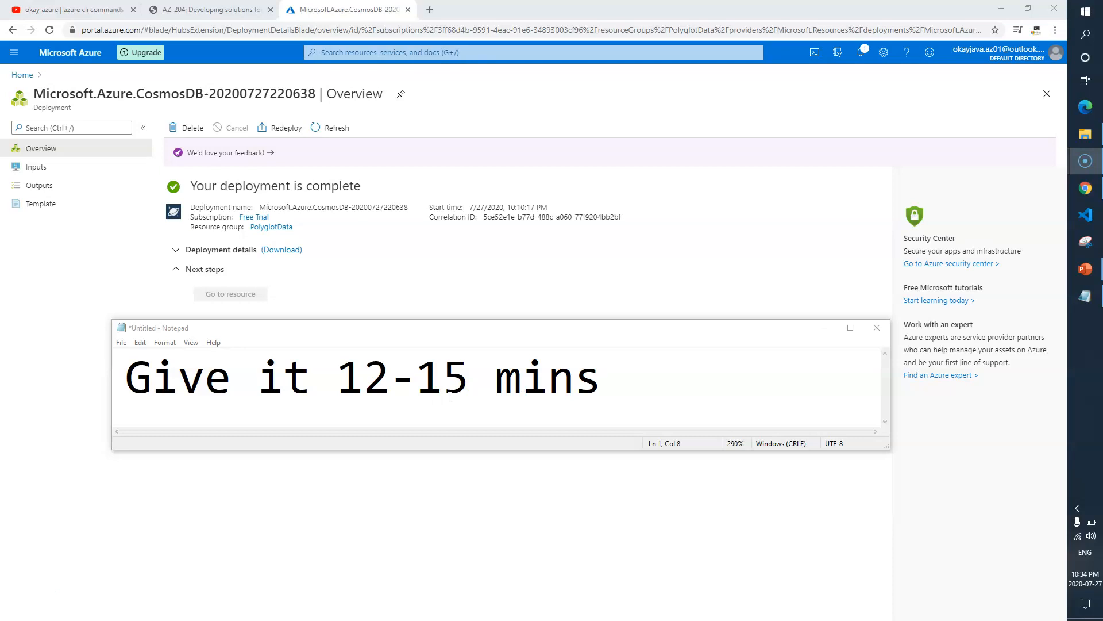
{"action": "left_click", "coordinate": [825, 328]}
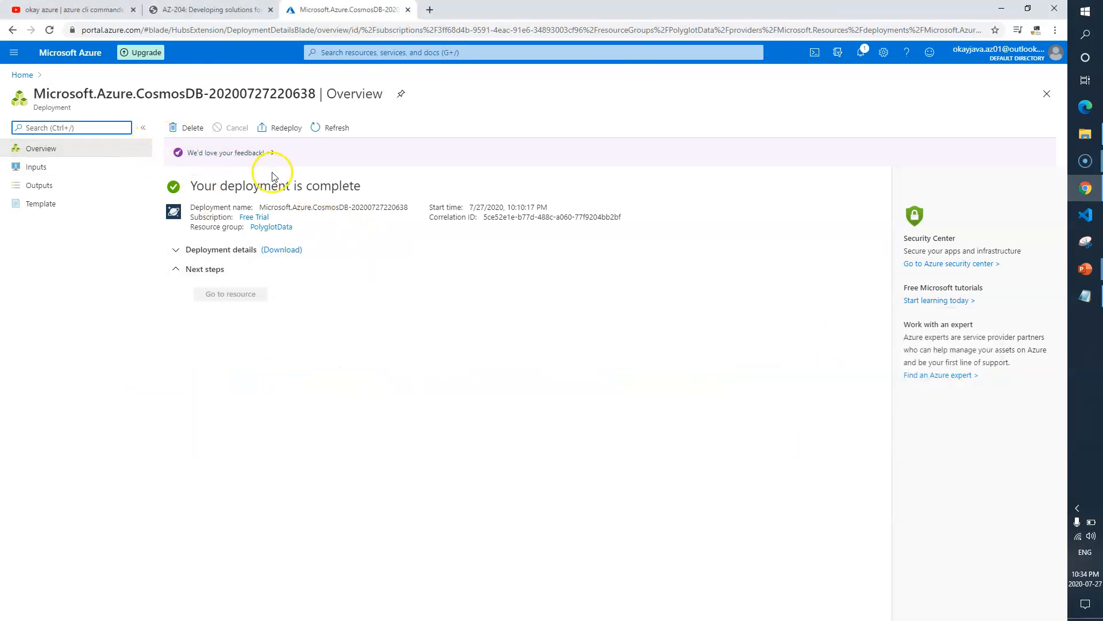
{"action": "left_click", "coordinate": [1047, 93]}
- Read the lab's remaining Task 3 instructions on finding the Cosmos DB account's keys and recording its primary connection string
{"action": "left_click", "coordinate": [209, 9]}
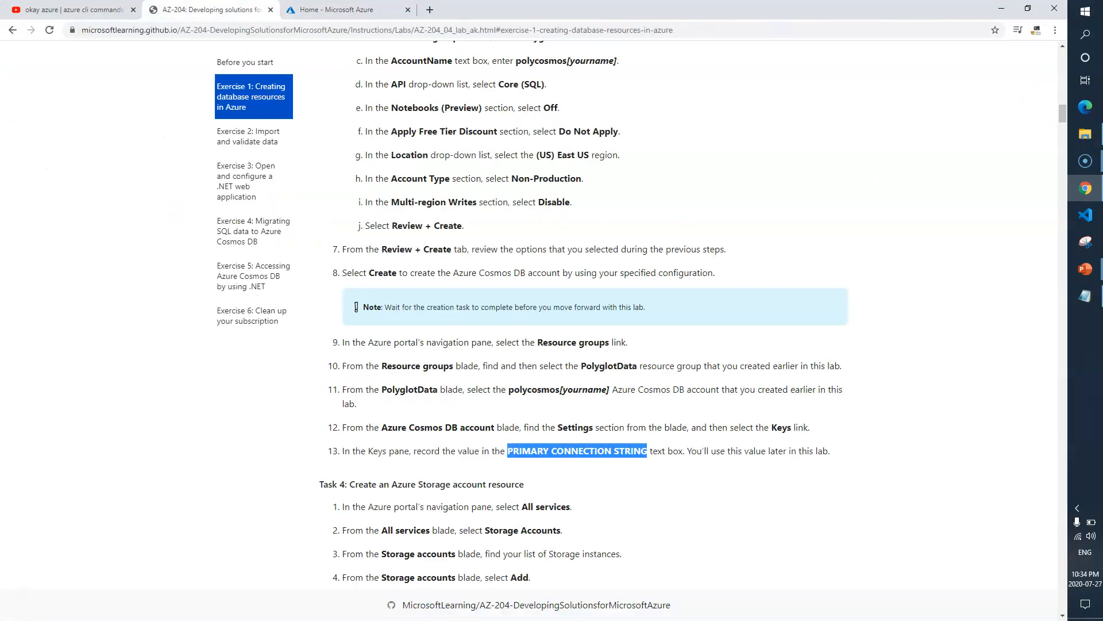
{"action": "left_click", "coordinate": [699, 454]}
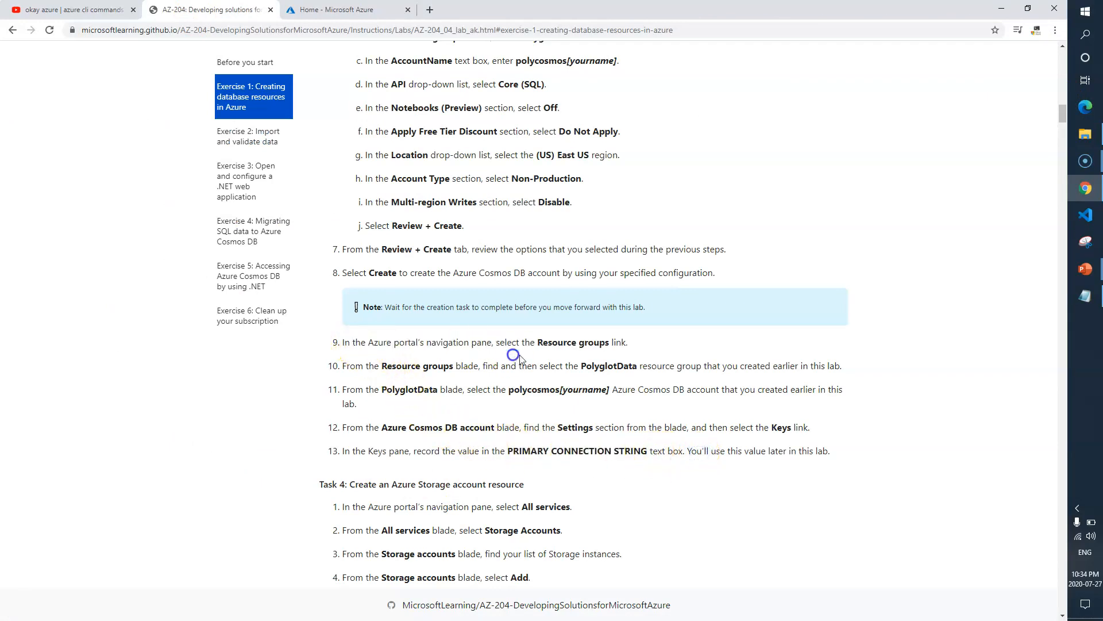
{"action": "left_click_drag", "start_coordinate": [544, 343], "coordinate": [598, 345]}
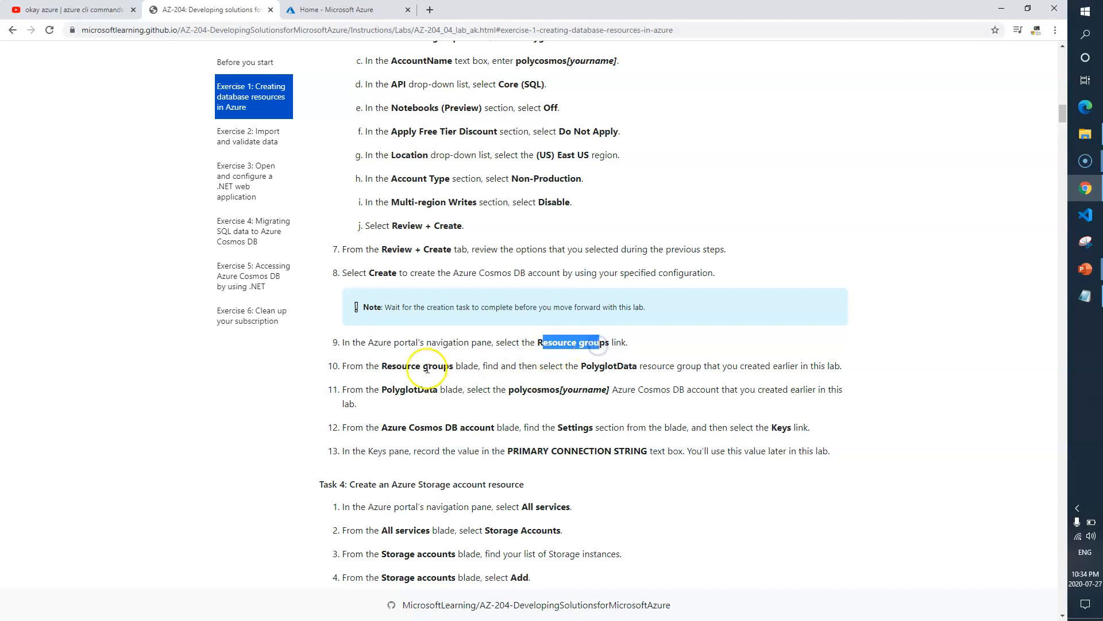
{"action": "left_click", "coordinate": [585, 365]}
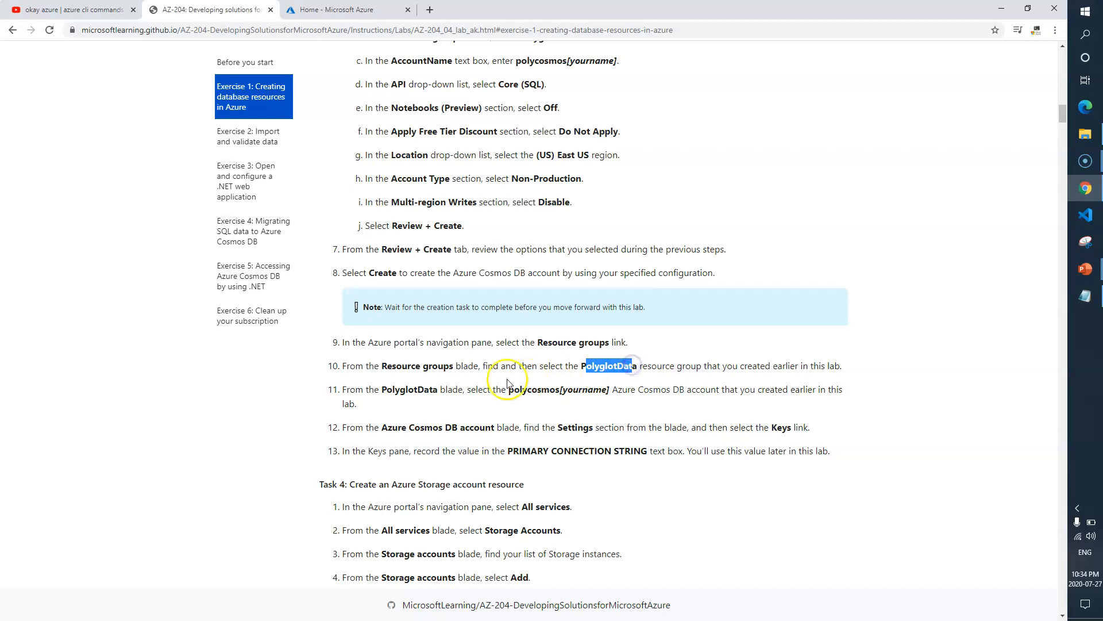
{"action": "left_click_drag", "start_coordinate": [511, 392], "coordinate": [785, 394]}
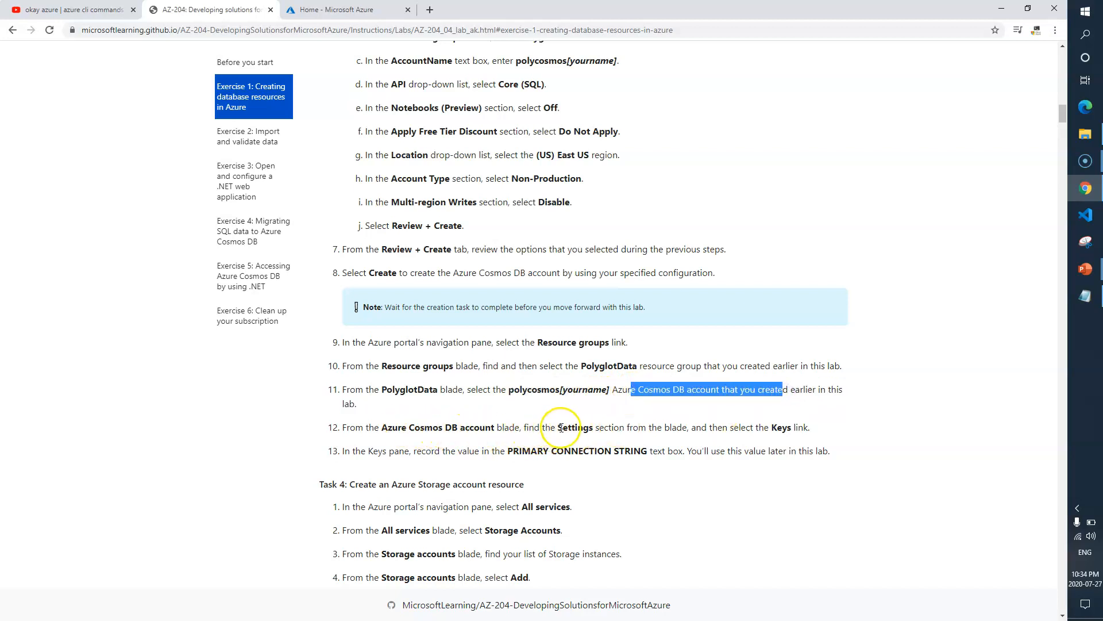
{"action": "left_click_drag", "start_coordinate": [557, 428], "coordinate": [594, 427]}
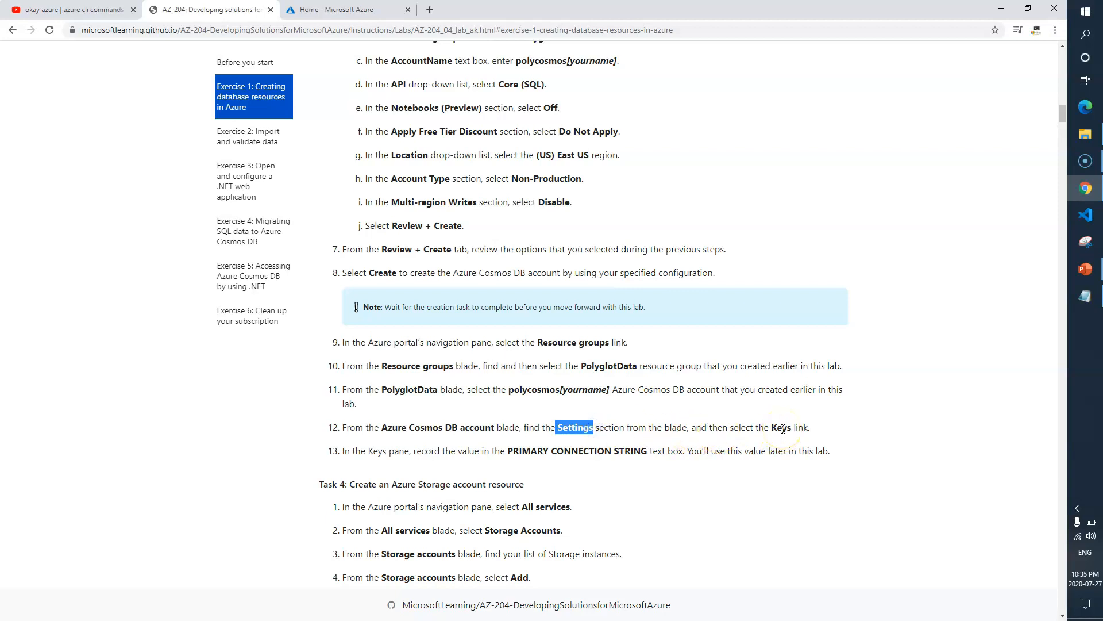
{"action": "left_click", "coordinate": [510, 449]}
{"action": "left_click_drag", "start_coordinate": [619, 451], "coordinate": [639, 454]}
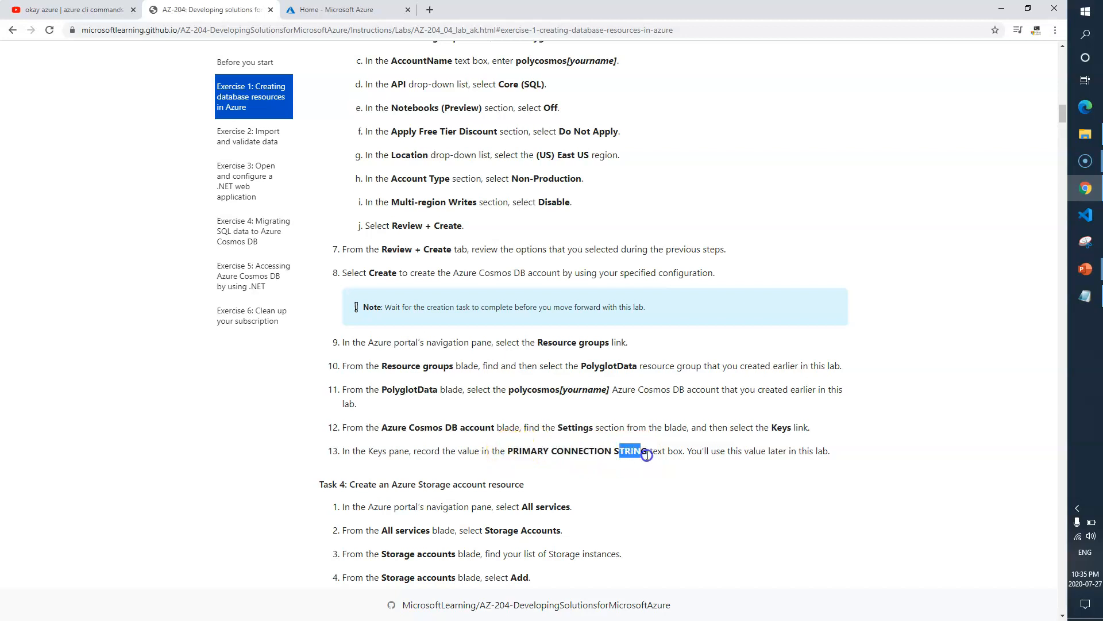
{"action": "left_click", "coordinate": [572, 450]}
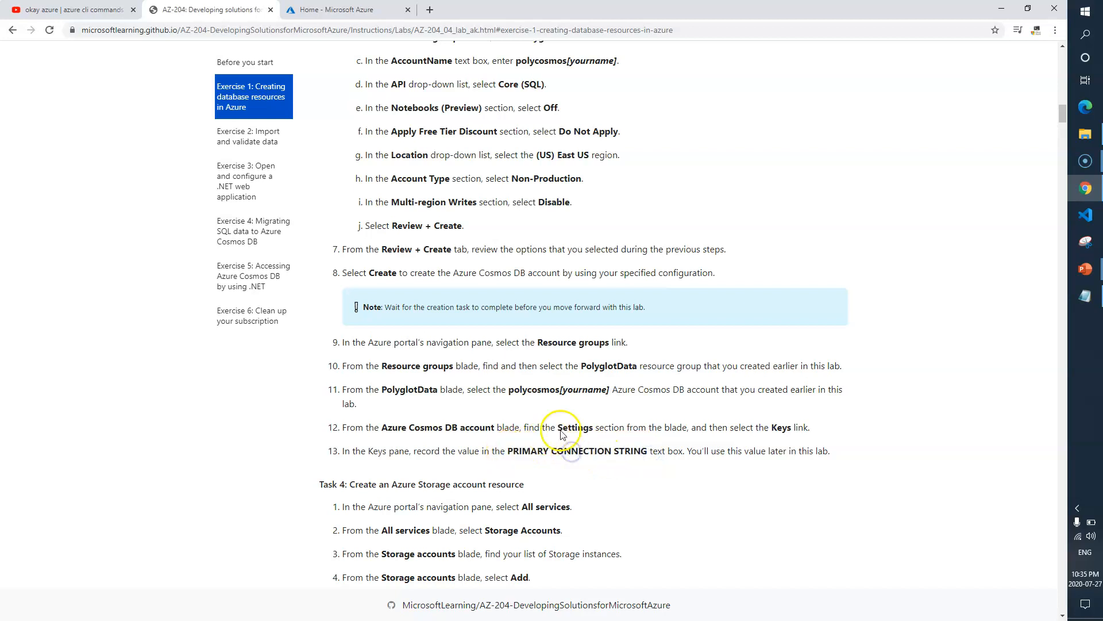
- Open the keys of the polycosmosokayazure account in the PolyglotData resource group
{"action": "left_click", "coordinate": [336, 9]}
{"action": "left_click", "coordinate": [428, 118]}
{"action": "left_click", "coordinate": [66, 238]}
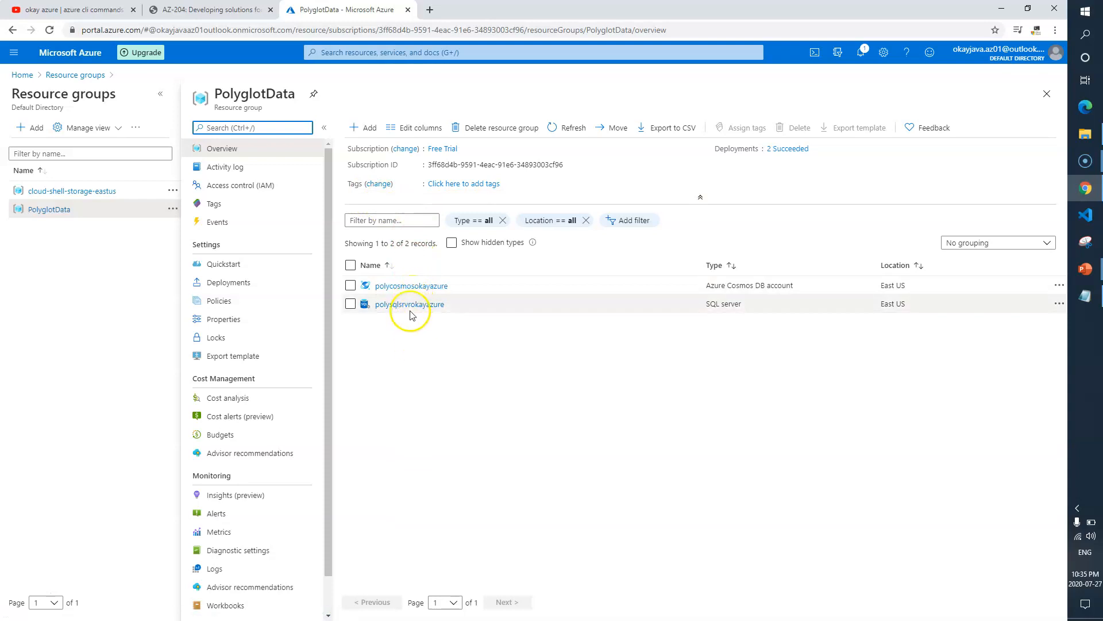
{"action": "left_click", "coordinate": [408, 286]}
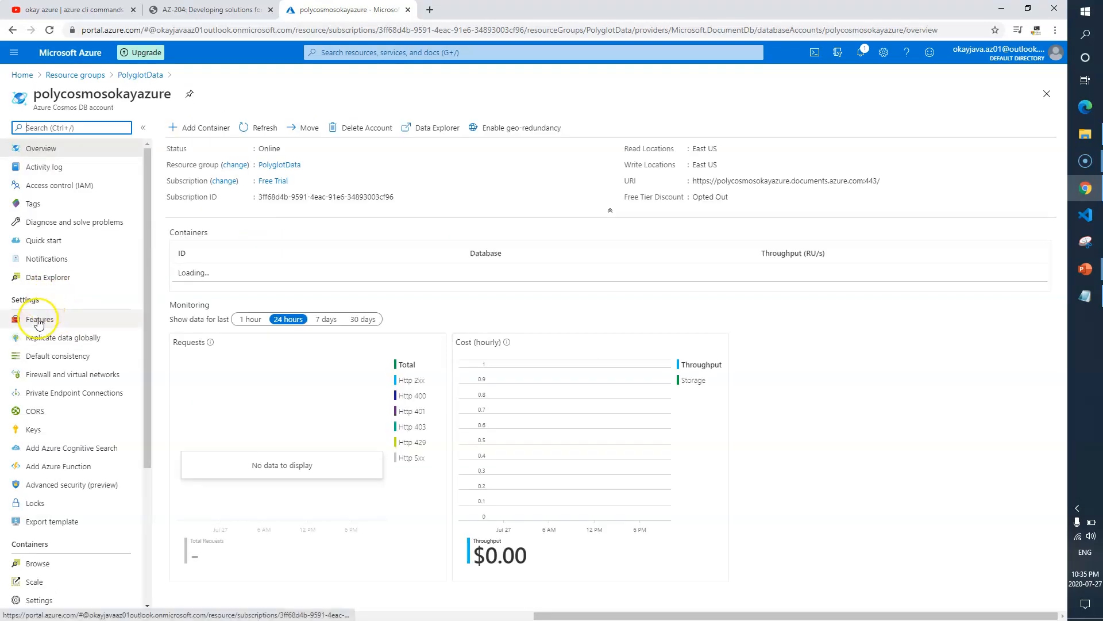
{"action": "left_click", "coordinate": [41, 431]}
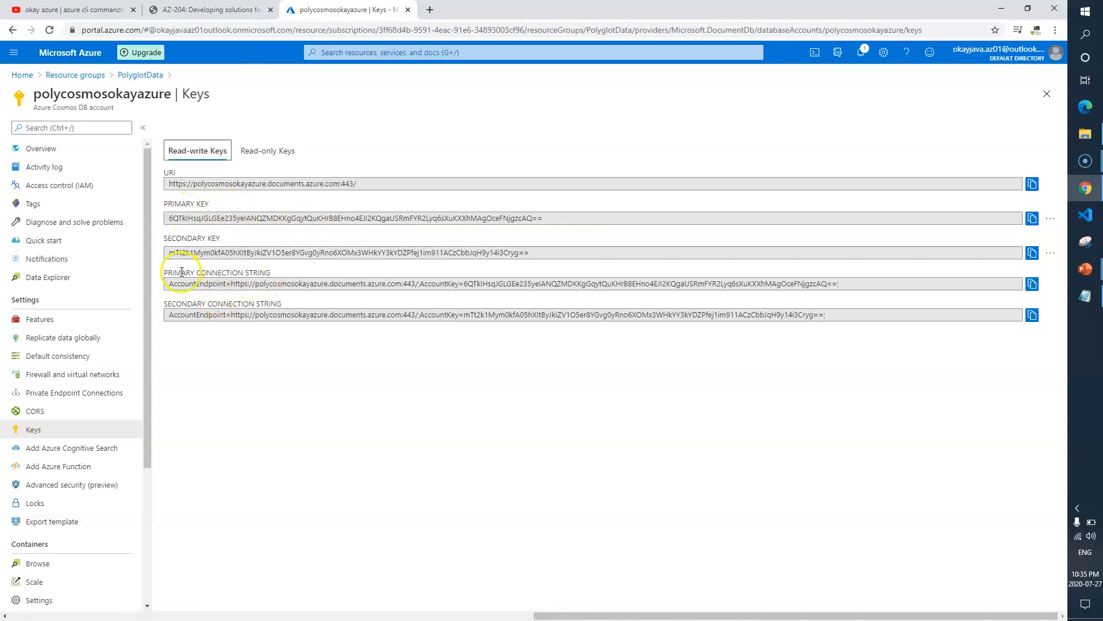
- Copy the account's primary connection string and record it in Notepad, replacing the existing note with the heading "Primary connection string" above it
{"action": "left_click", "coordinate": [1032, 284]}
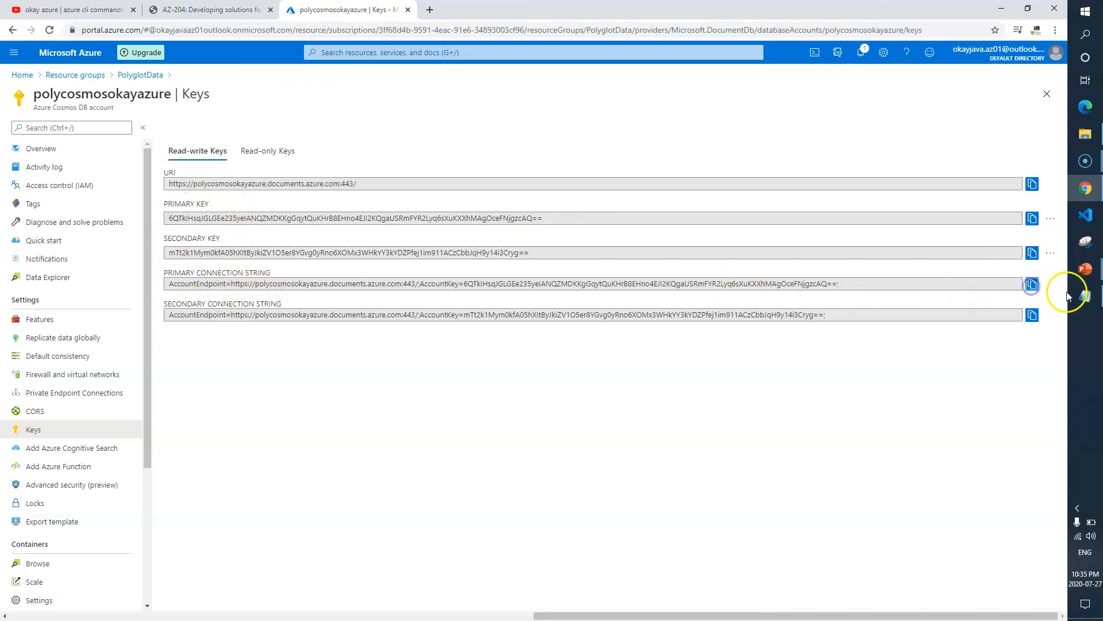
{"action": "left_click", "coordinate": [1085, 298]}
{"action": "left_click_drag", "start_coordinate": [599, 375], "coordinate": [123, 373]}
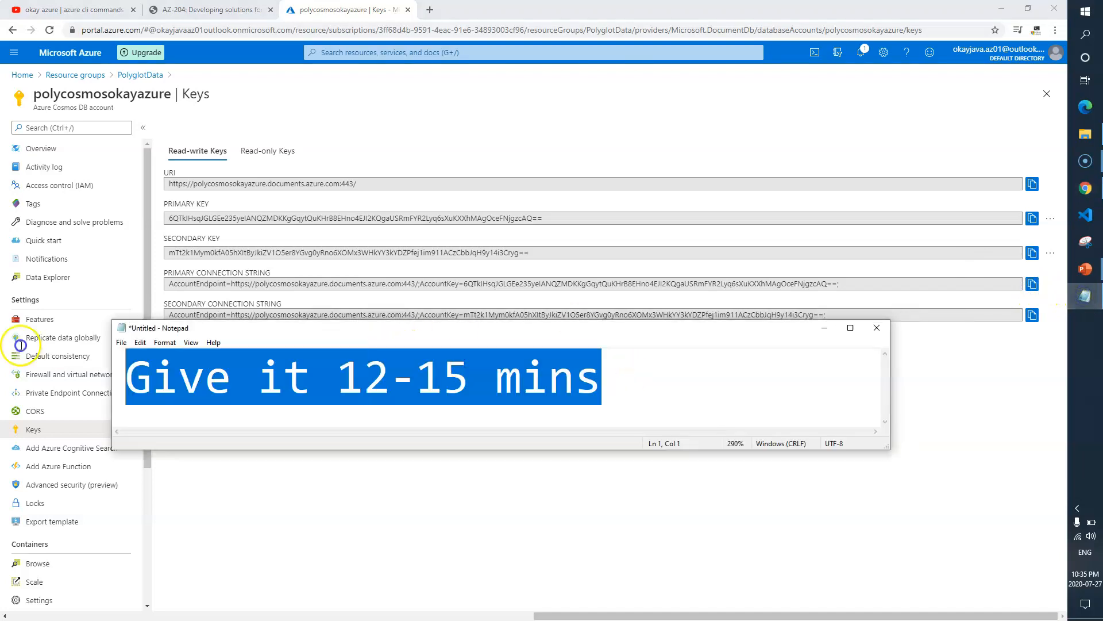
{"action": "left_click", "coordinate": [64, 338]}
{"action": "key", "text": "alt+Tab"}
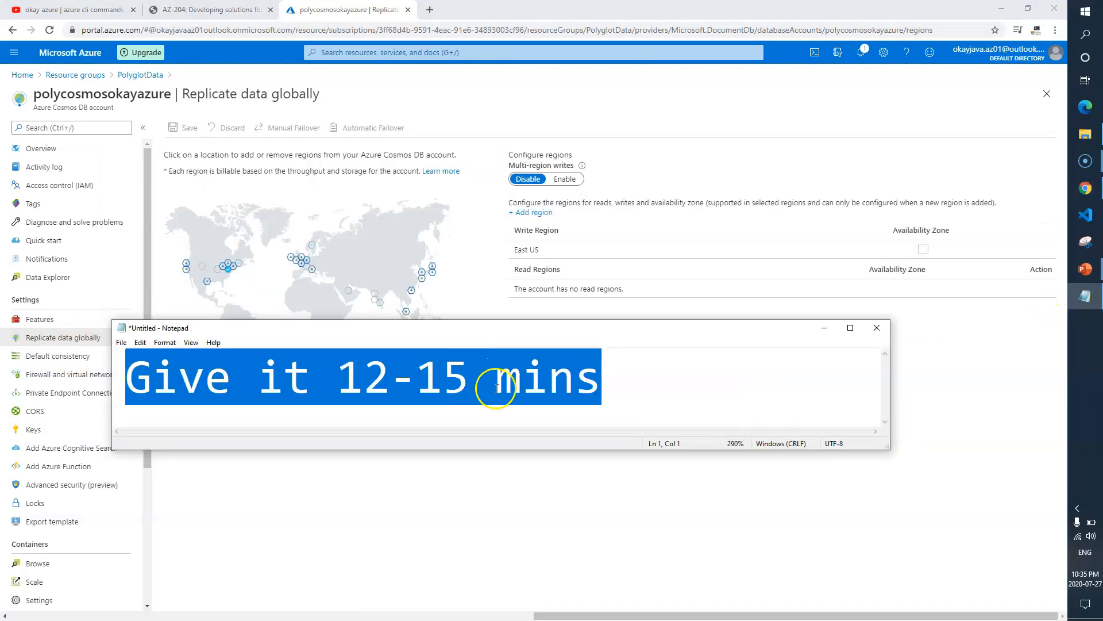
{"action": "scroll", "coordinate": [633, 412], "scroll_direction": "down", "scroll_amount": 14}
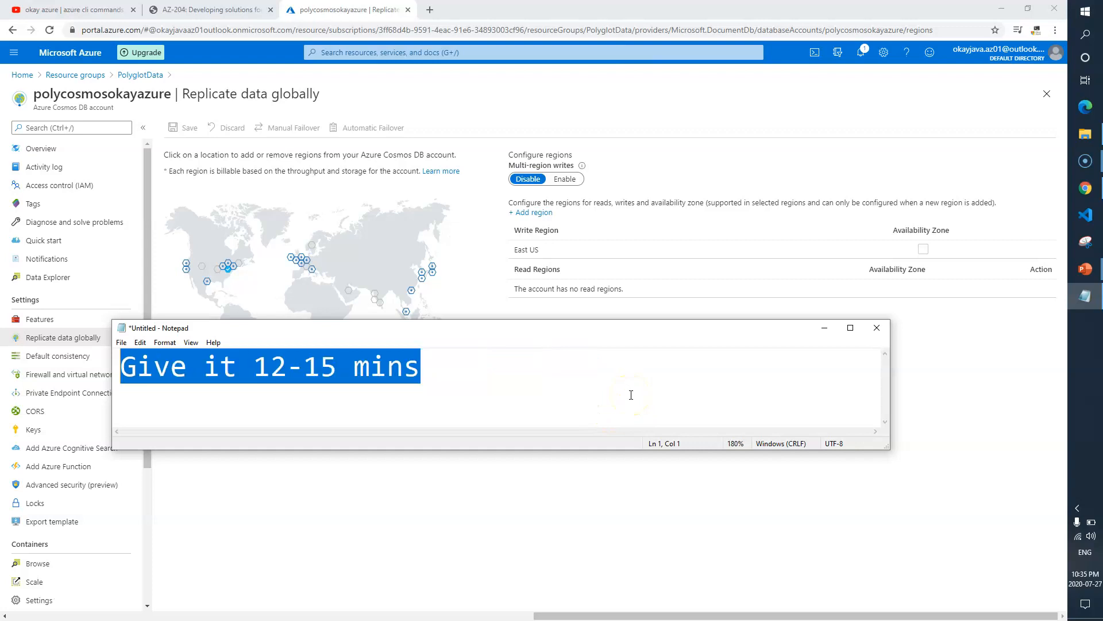
{"action": "type", "text": "Primary connection string"}
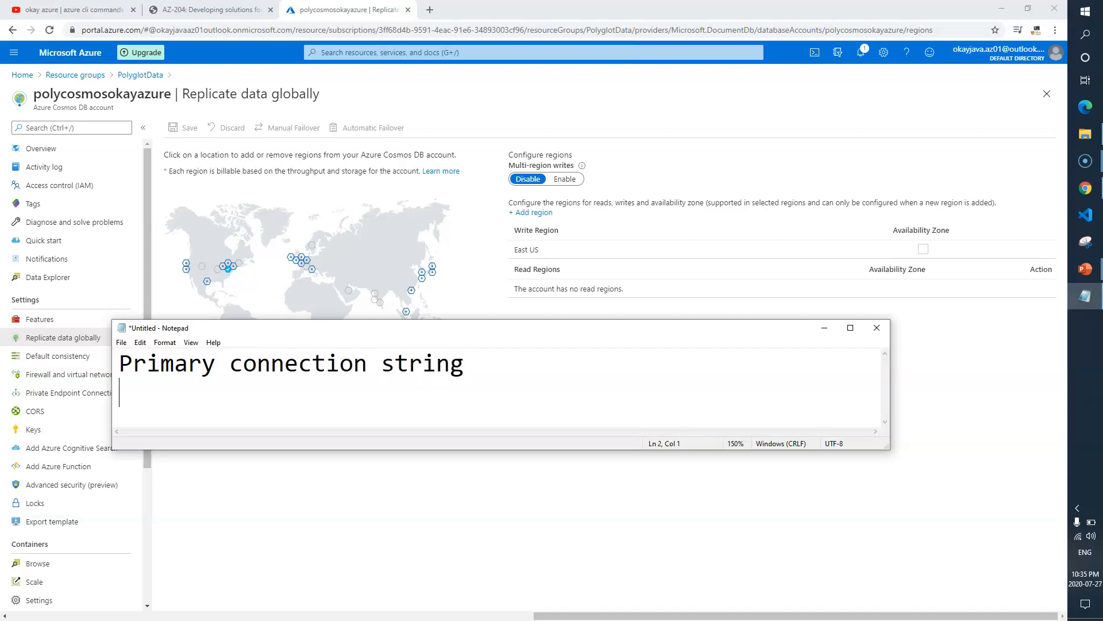
{"action": "key", "text": "ctrl+v"}
{"action": "key", "text": "Return"}
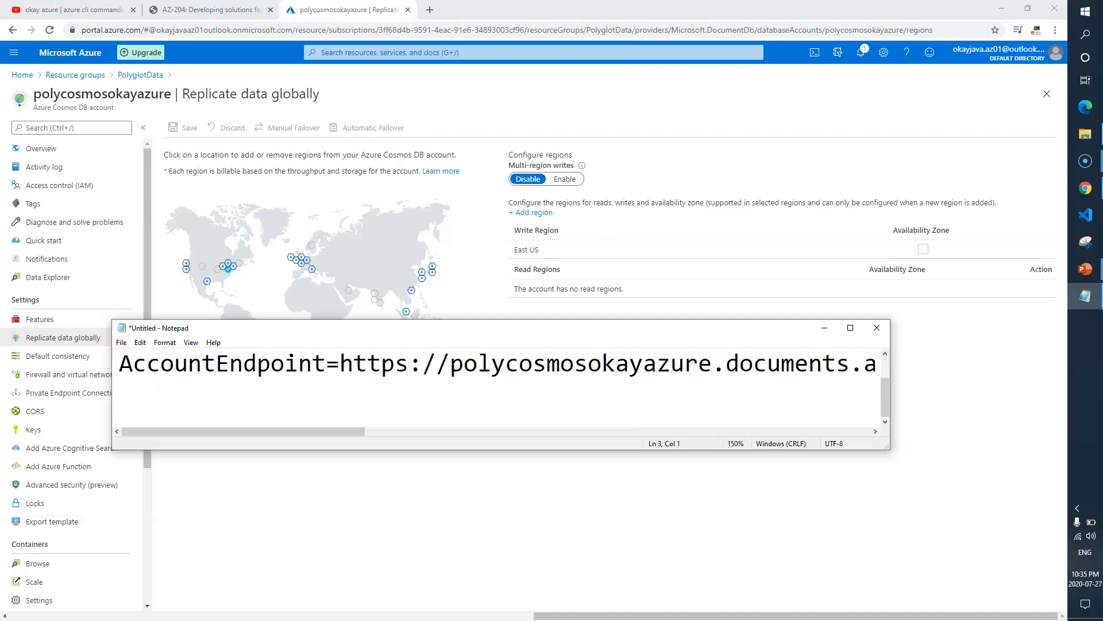
- Switch back to the Azure portal and close the Cosmos DB account and PolyglotData pages to return to the resource groups list
{"action": "key", "text": "alt+Tab"}
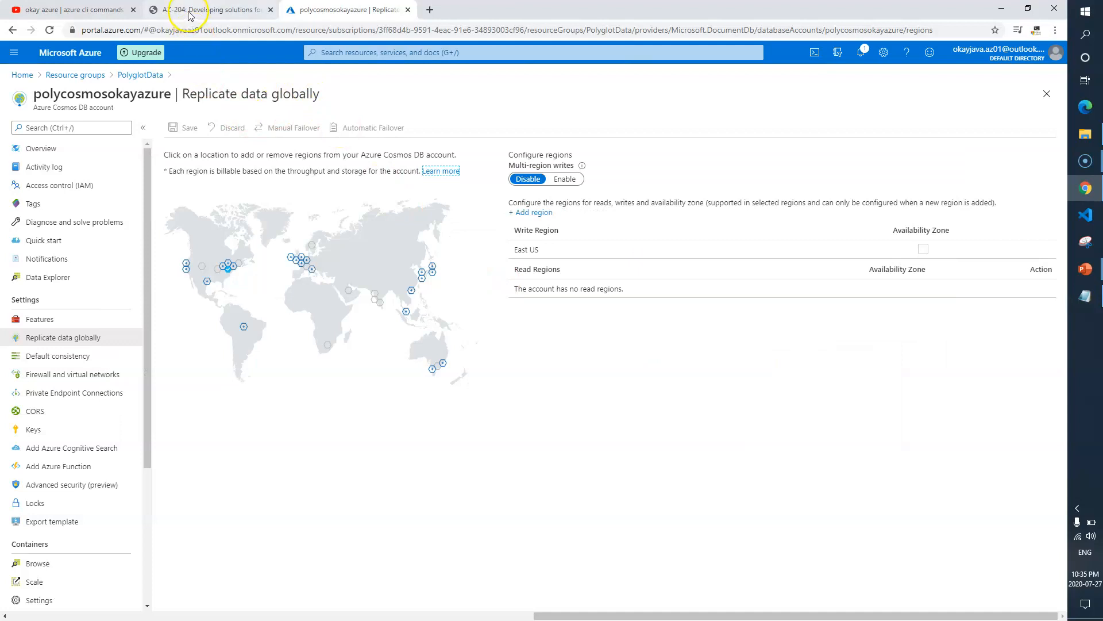
{"action": "left_click", "coordinate": [1047, 94]}
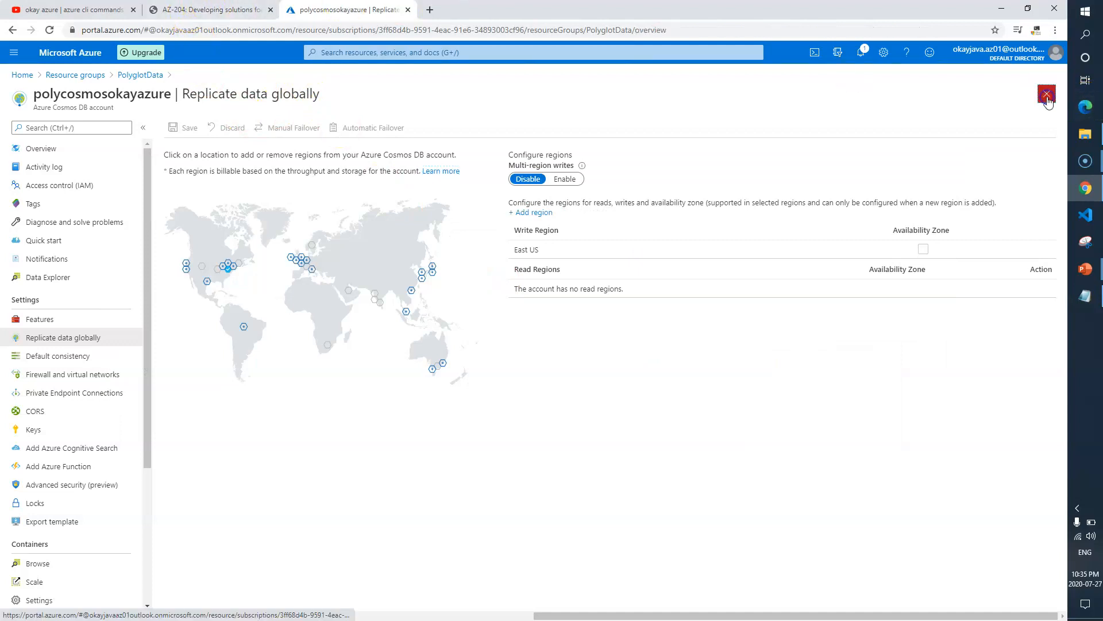
{"action": "left_click", "coordinate": [1047, 99]}
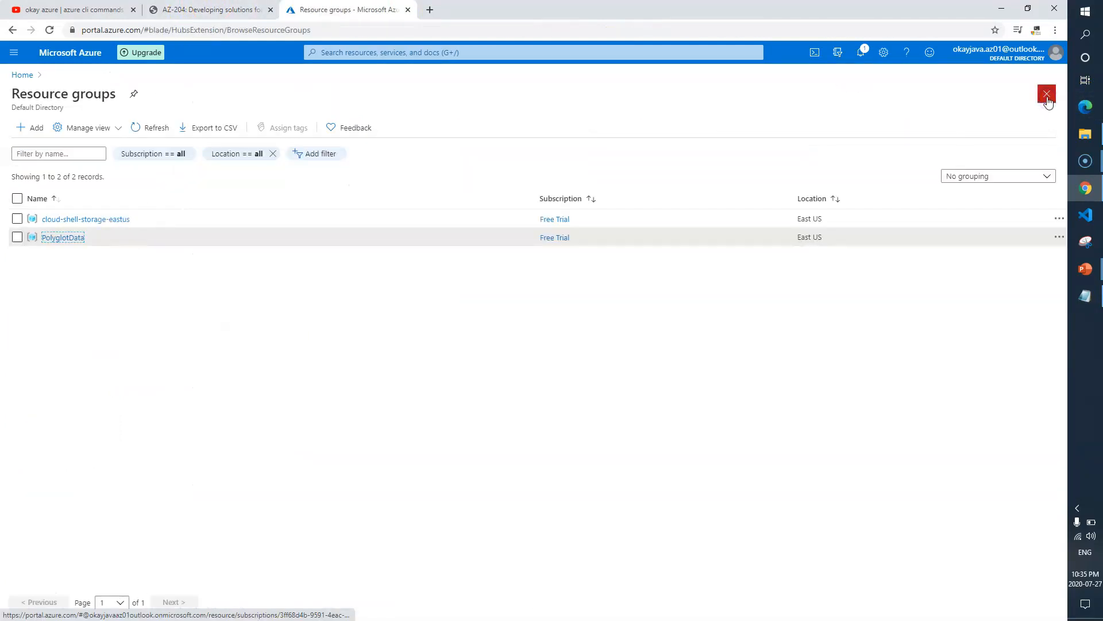
- Read the lab's Task 4 instructions on creating an Azure Storage account, including the required basic settings
{"action": "left_click", "coordinate": [218, 7]}
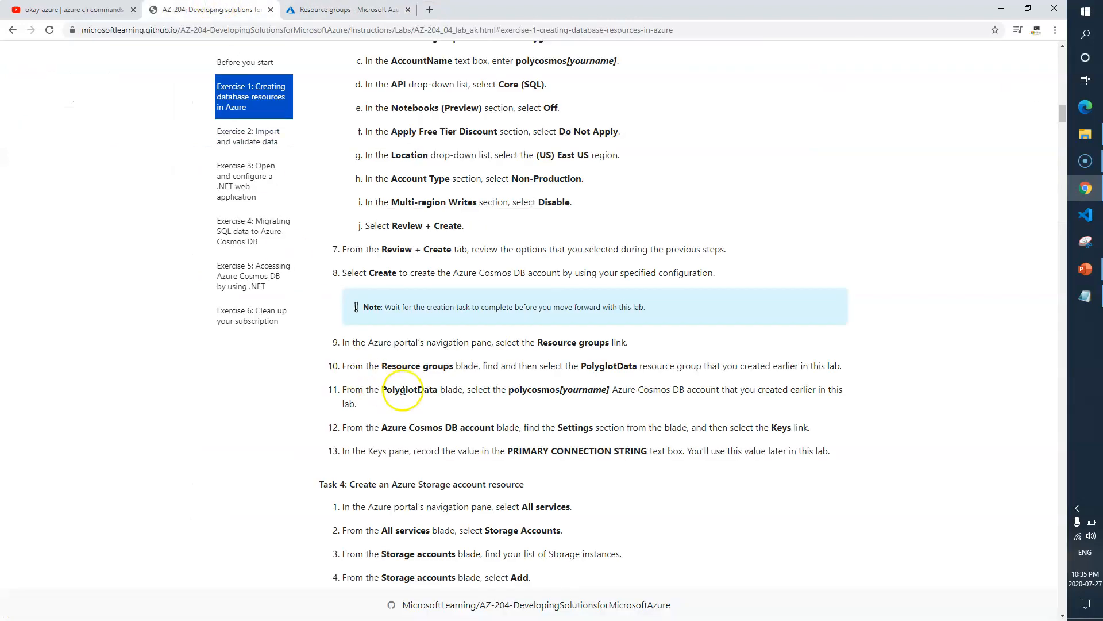
{"action": "left_click_drag", "start_coordinate": [507, 335], "coordinate": [569, 370]}
{"action": "left_click", "coordinate": [609, 335]}
{"action": "scroll", "coordinate": [608, 335], "scroll_direction": "up", "scroll_amount": 2}
{"action": "scroll", "coordinate": [606, 338], "scroll_direction": "down", "scroll_amount": 4}
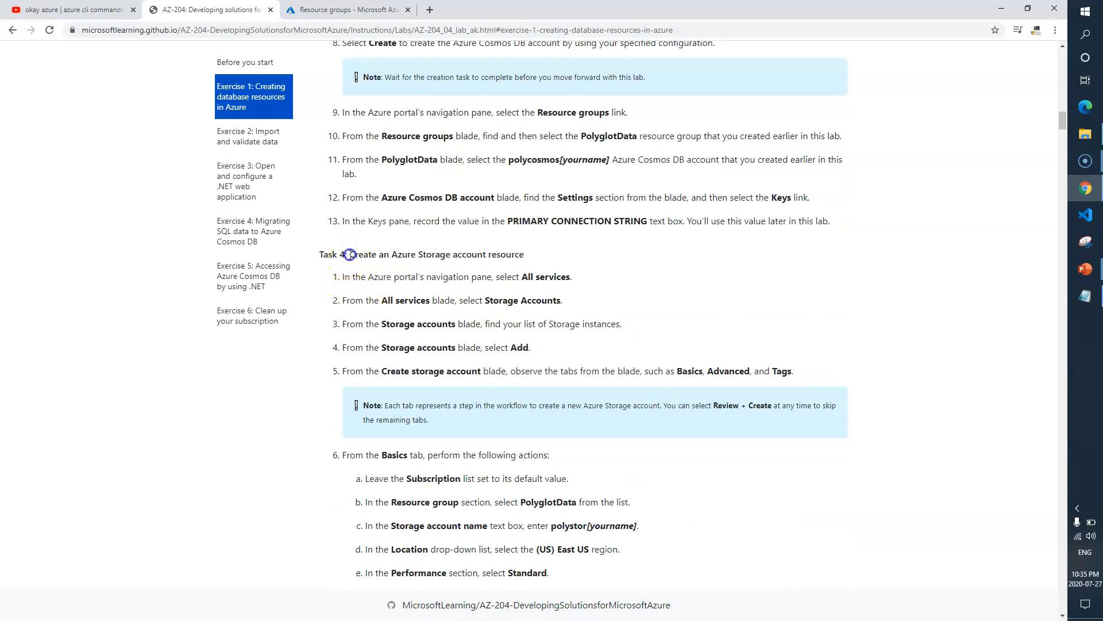
{"action": "left_click_drag", "start_coordinate": [426, 258], "coordinate": [508, 258]}
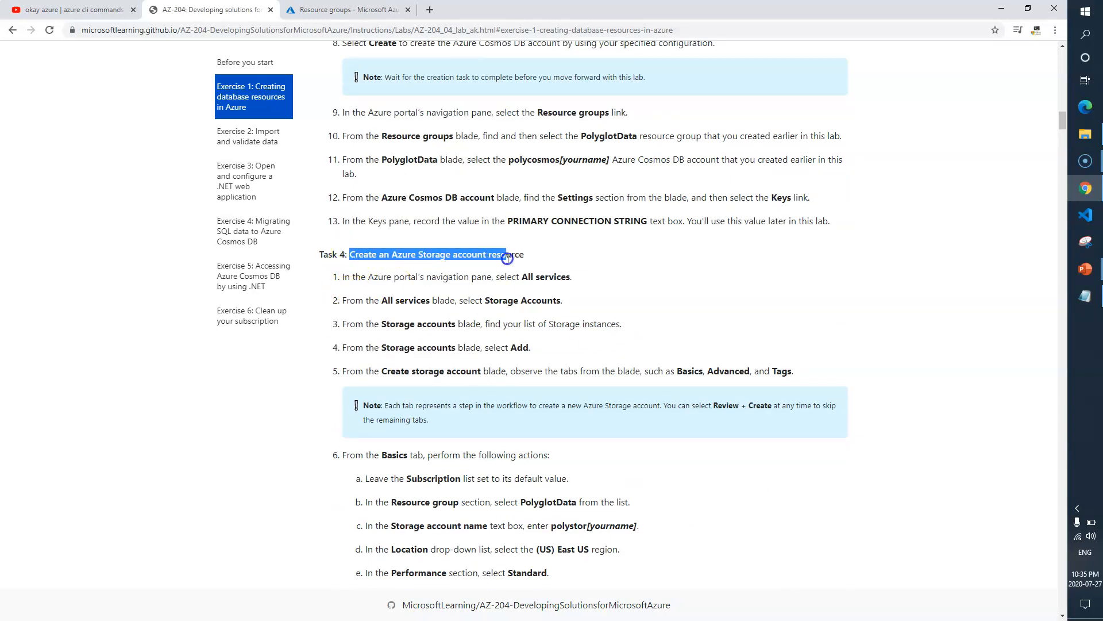
{"action": "left_click", "coordinate": [550, 261]}
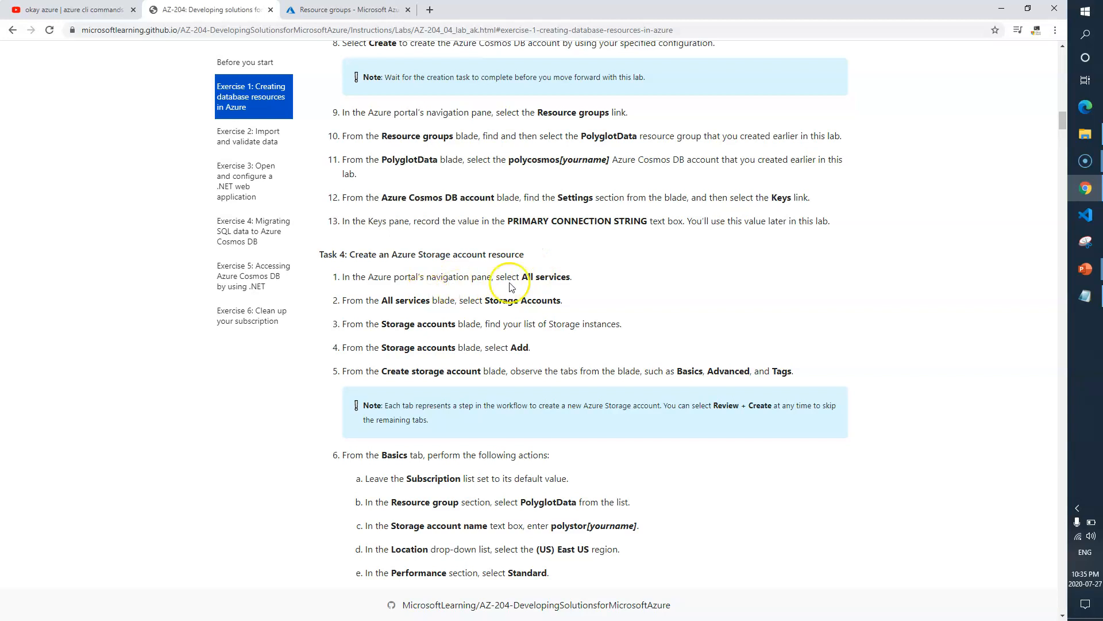
{"action": "left_click_drag", "start_coordinate": [523, 279], "coordinate": [569, 280]}
{"action": "left_click", "coordinate": [501, 305]}
{"action": "left_click_drag", "start_coordinate": [486, 300], "coordinate": [550, 300]}
{"action": "left_click_drag", "start_coordinate": [545, 345], "coordinate": [517, 347]}
{"action": "scroll", "coordinate": [517, 347], "scroll_direction": "down", "scroll_amount": 3}
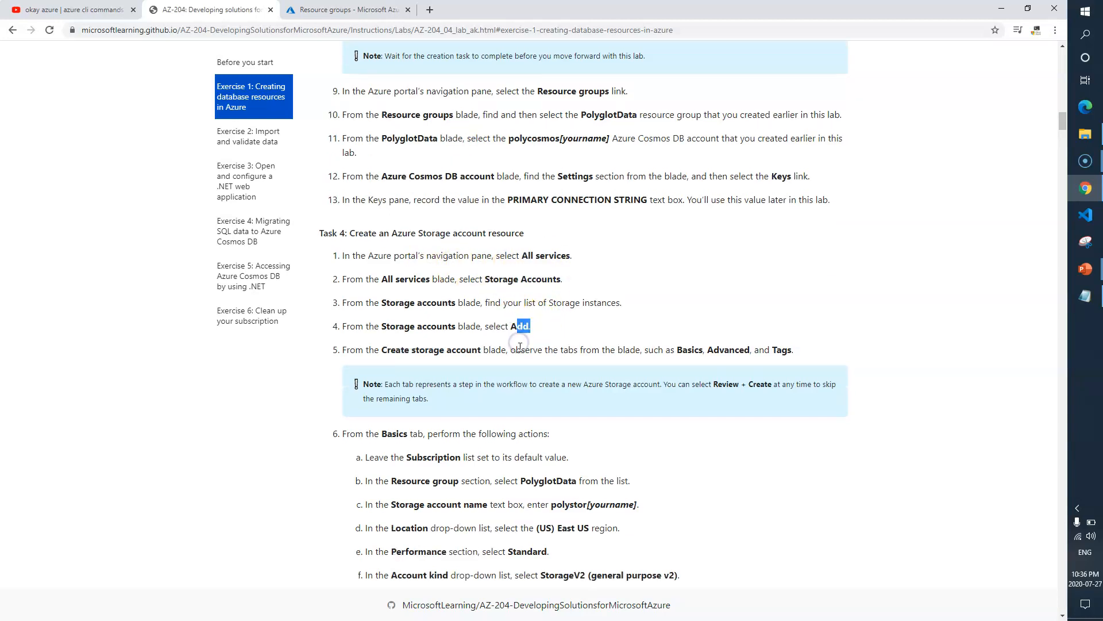
{"action": "left_click_drag", "start_coordinate": [366, 311], "coordinate": [458, 492]}
{"action": "left_click", "coordinate": [458, 492]}
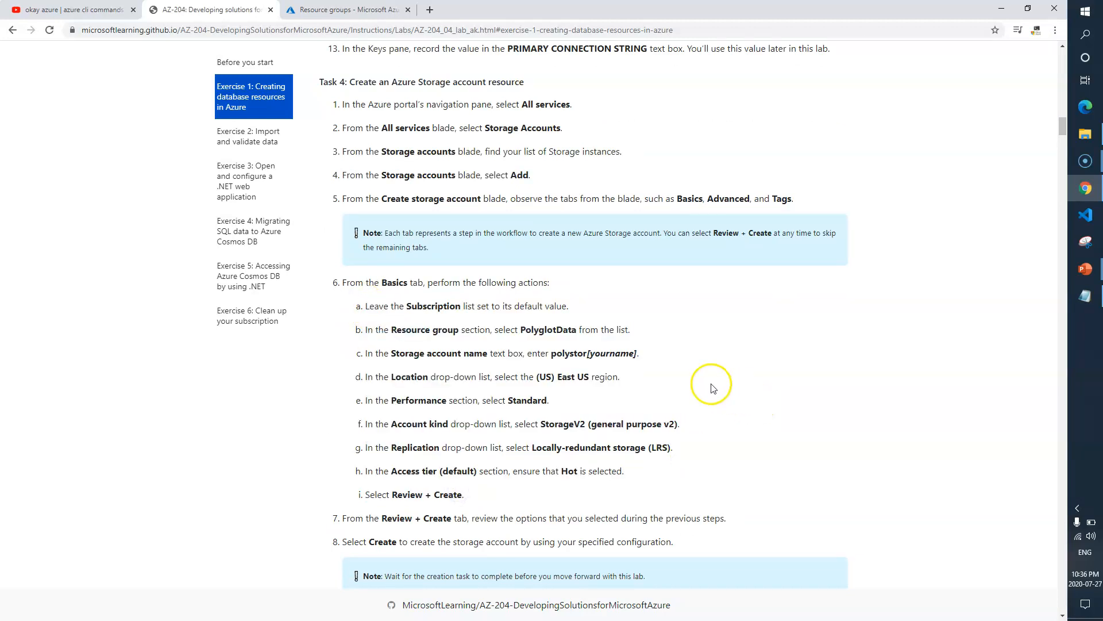
- Return to the Azure portal's home page, search for "Storage" and open the Storage accounts service
{"action": "left_click", "coordinate": [373, 10]}
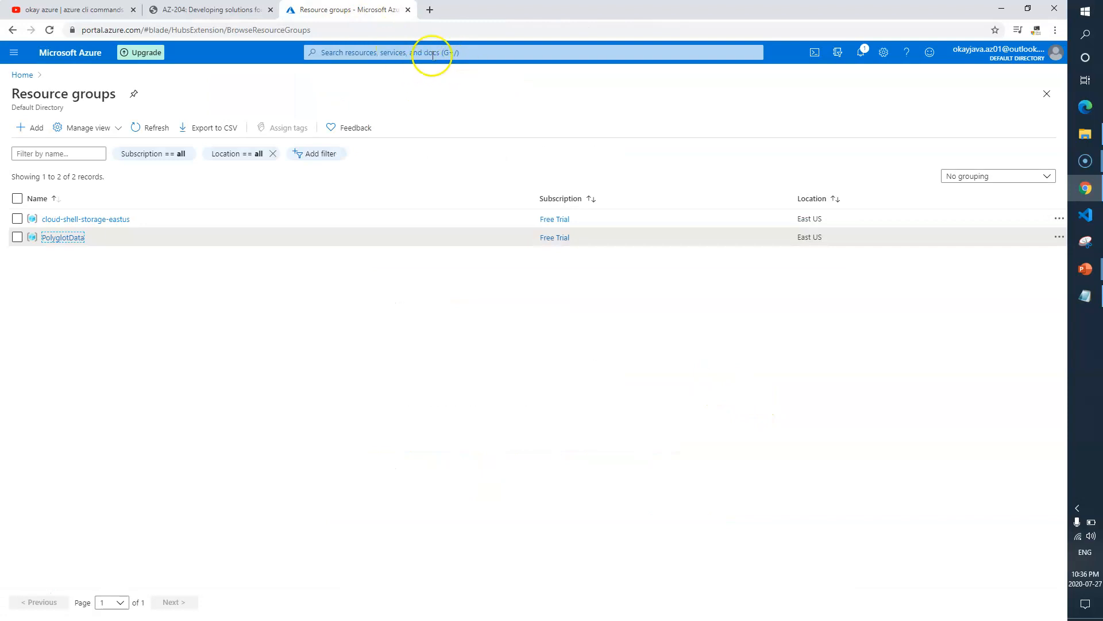
{"action": "left_click", "coordinate": [1047, 94]}
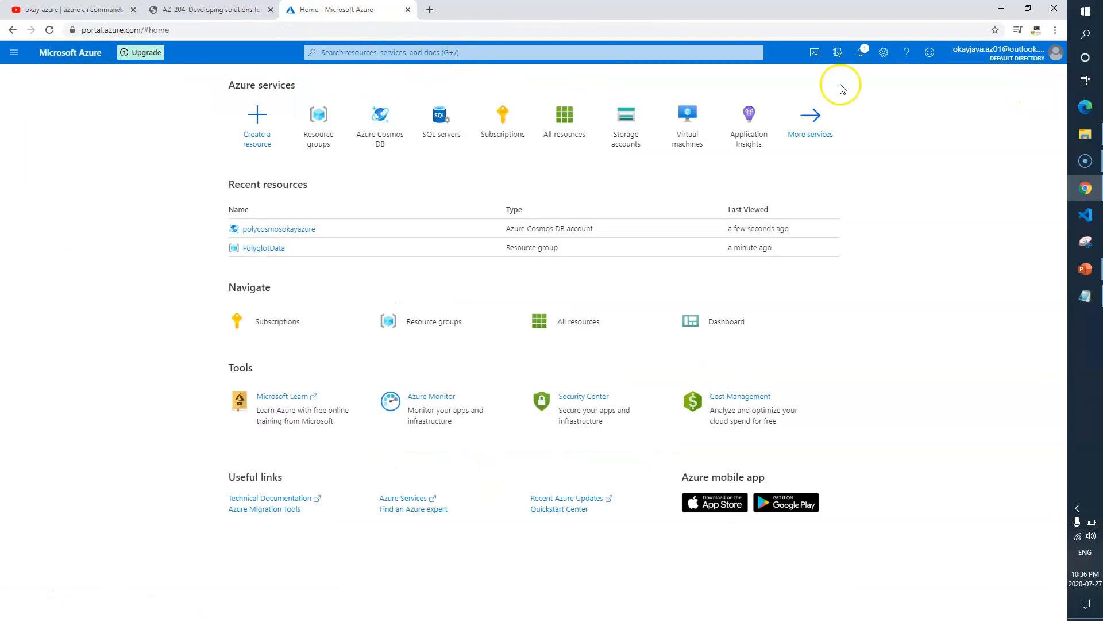
{"action": "mouse_move", "coordinate": [637, 128]}
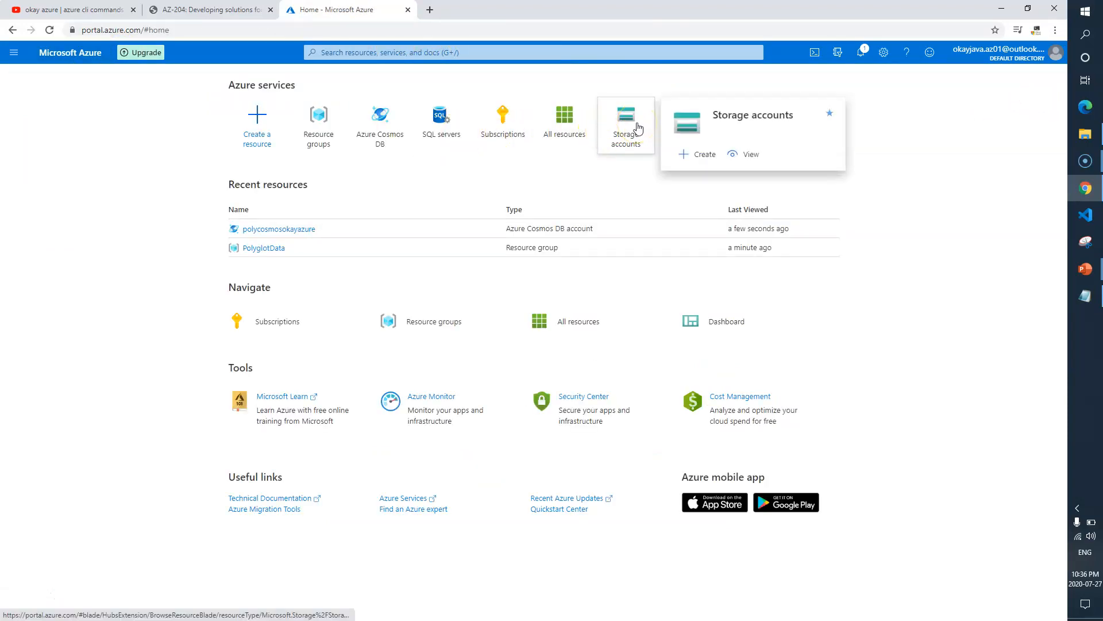
{"action": "left_click", "coordinate": [470, 52]}
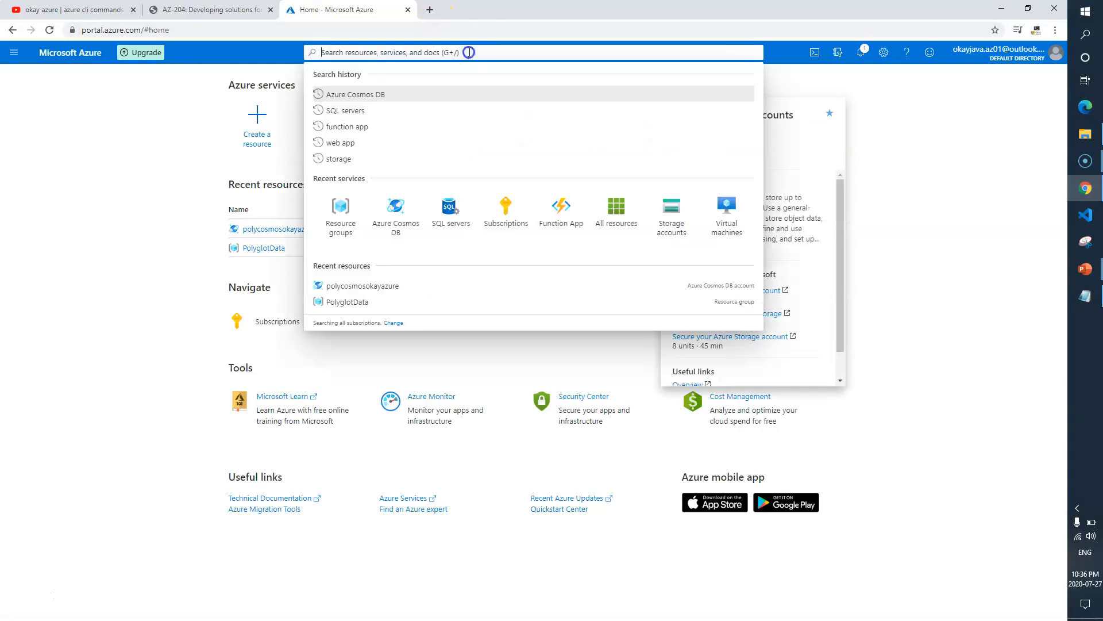
{"action": "type", "text": "Storang"}
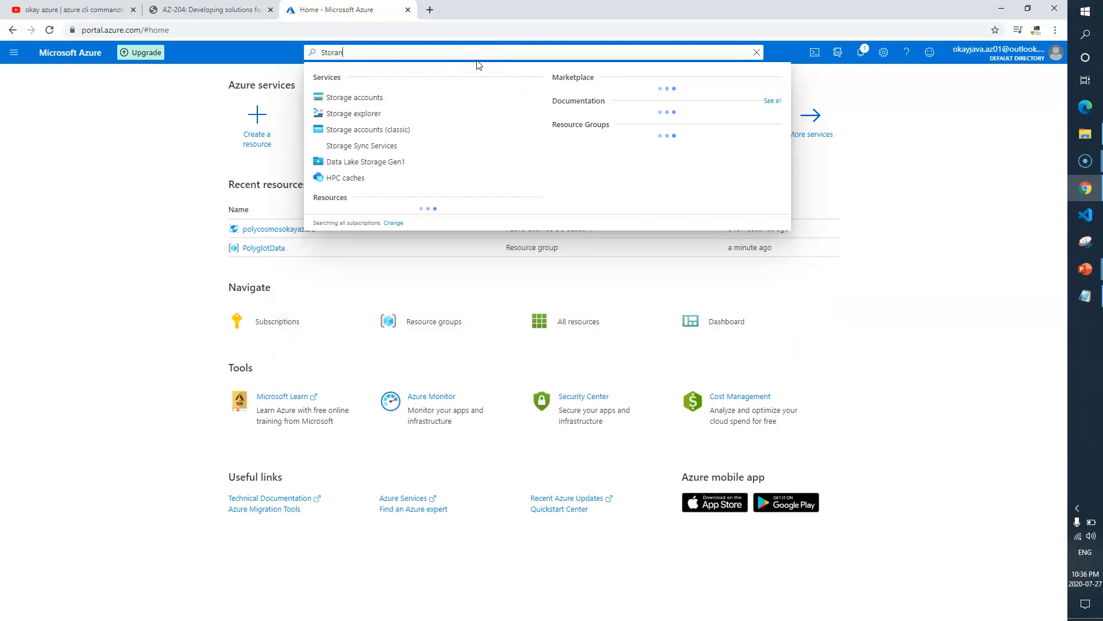
{"action": "key", "text": "BackSpace"}
{"action": "key", "text": "BackSpace"}
{"action": "type", "text": "ge"}
{"action": "left_click", "coordinate": [382, 98]}
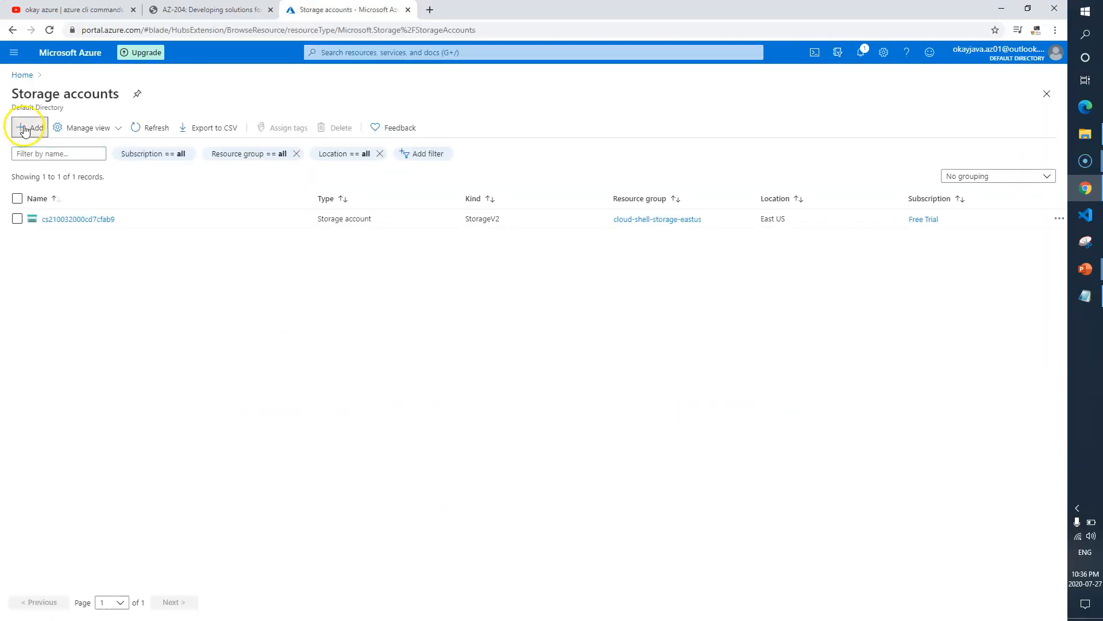
- Start creating a new storage account and check the lab's Task 4 values for resource group, account name, account kind and replication
{"action": "left_click", "coordinate": [24, 128]}
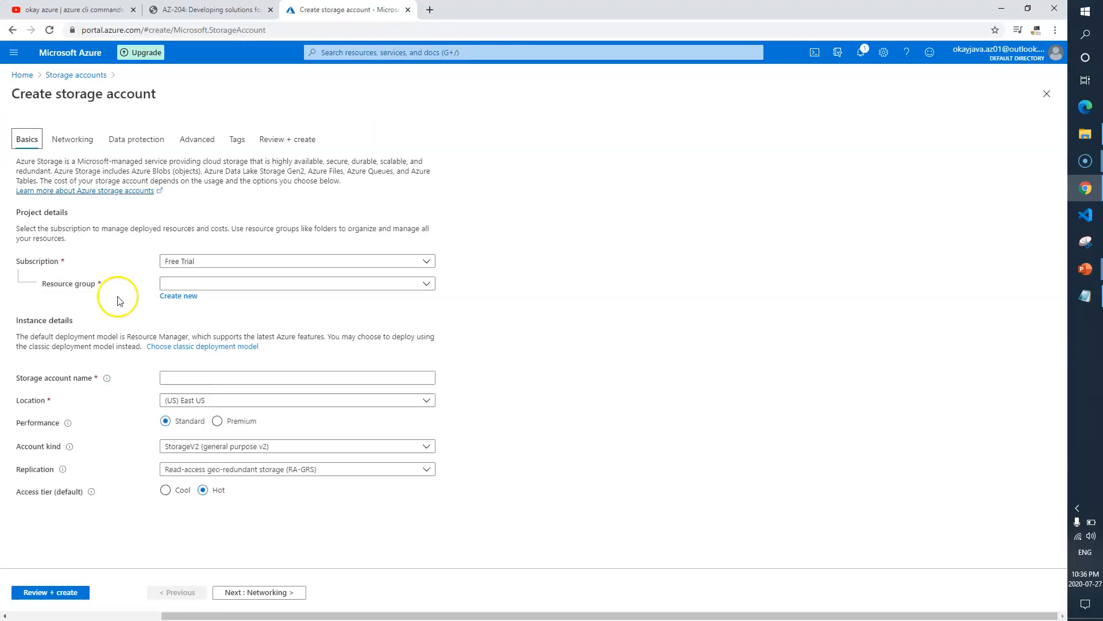
{"action": "left_click", "coordinate": [213, 9]}
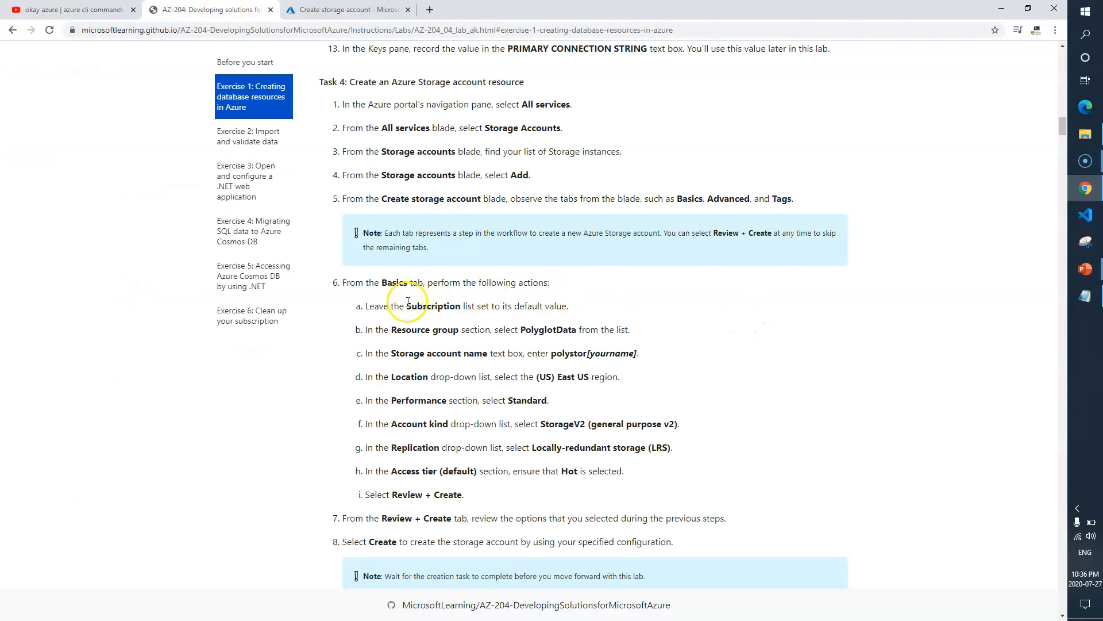
{"action": "left_click_drag", "start_coordinate": [410, 303], "coordinate": [472, 309]}
{"action": "left_click_drag", "start_coordinate": [588, 312], "coordinate": [453, 331]}
{"action": "left_click", "coordinate": [525, 330]}
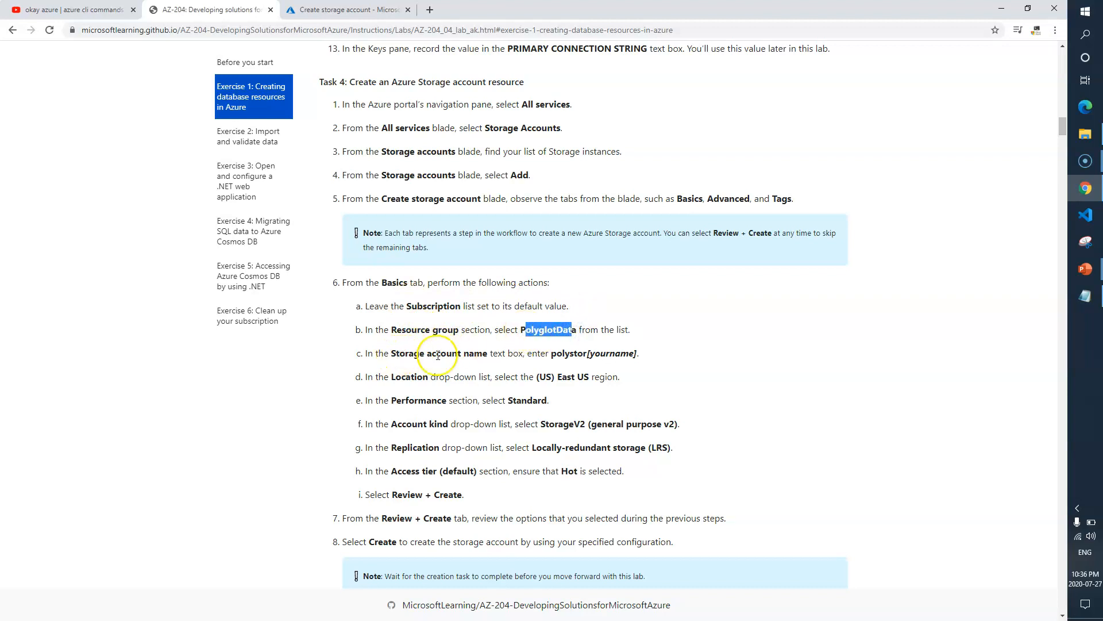
{"action": "double_click", "coordinate": [566, 353]}
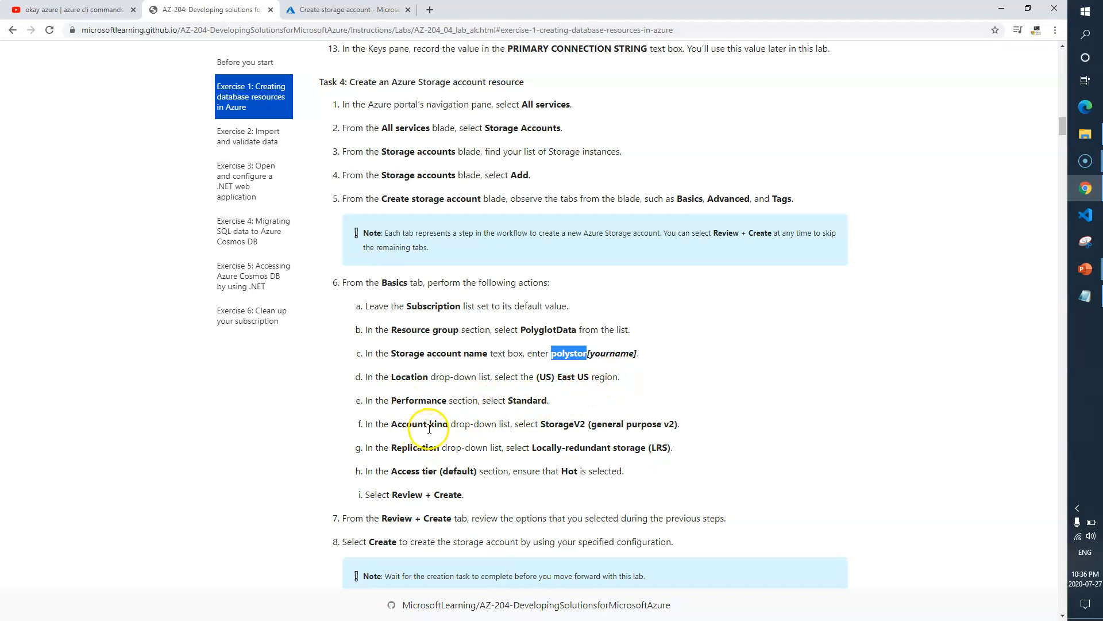
{"action": "left_click_drag", "start_coordinate": [545, 423], "coordinate": [596, 447]}
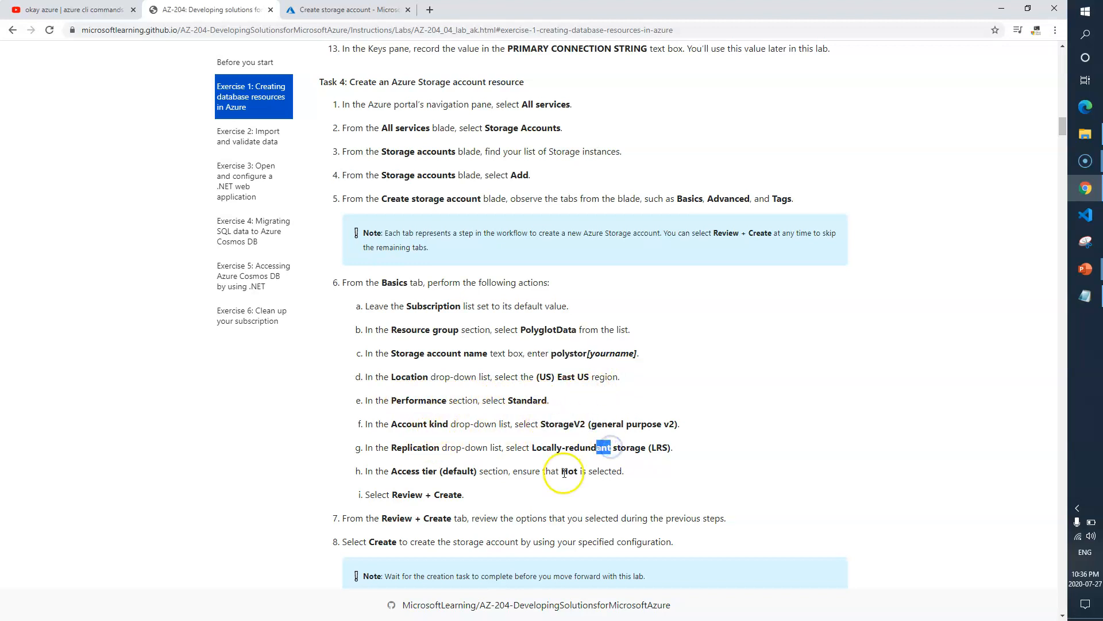
- Return to the portal's storage account form and set the resource group to PolyglotData
{"action": "key", "text": "ctrl+Tab"}
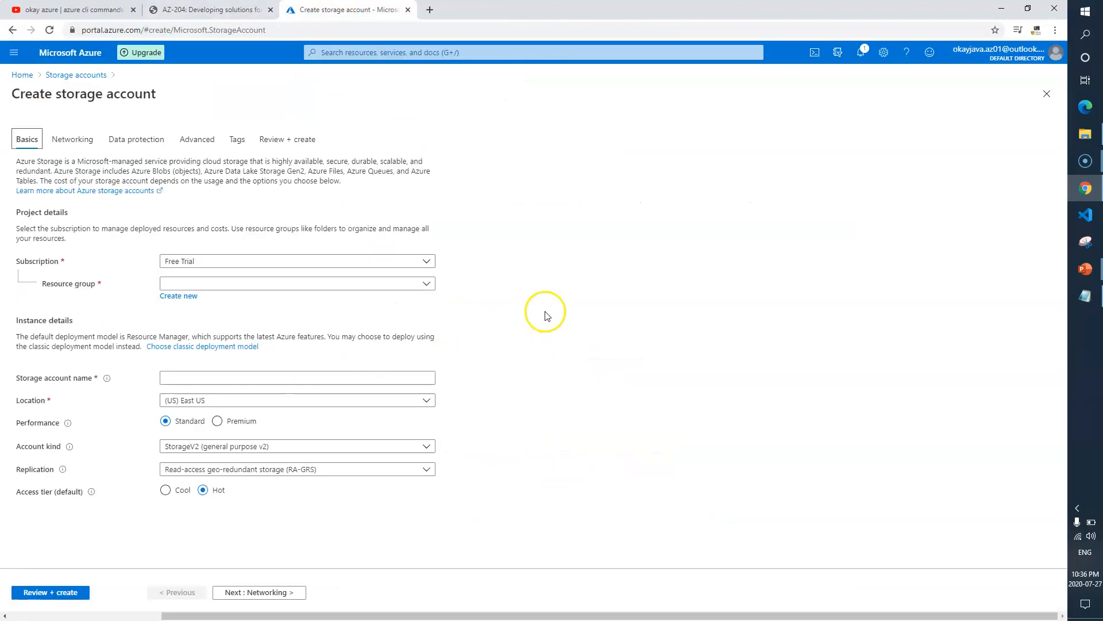
{"action": "left_click", "coordinate": [426, 284]}
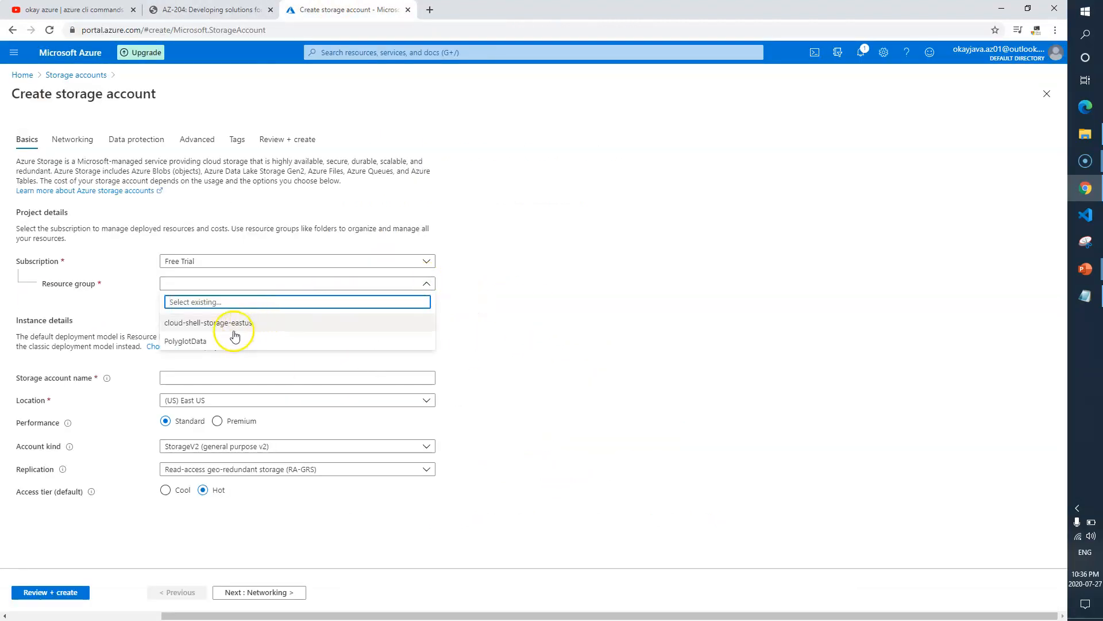
{"action": "left_click", "coordinate": [219, 340]}
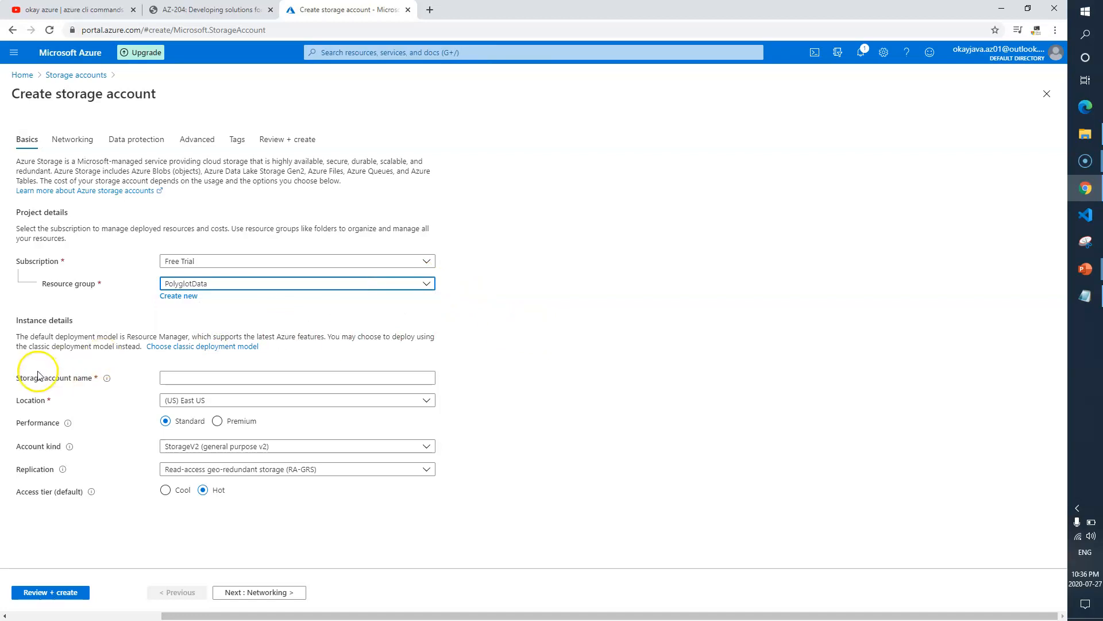
- Name the storage account polystorokayazure and set its replication to Locally-redundant storage (LRS)
{"action": "left_click", "coordinate": [180, 378]}
{"action": "type", "text": "polystor"}
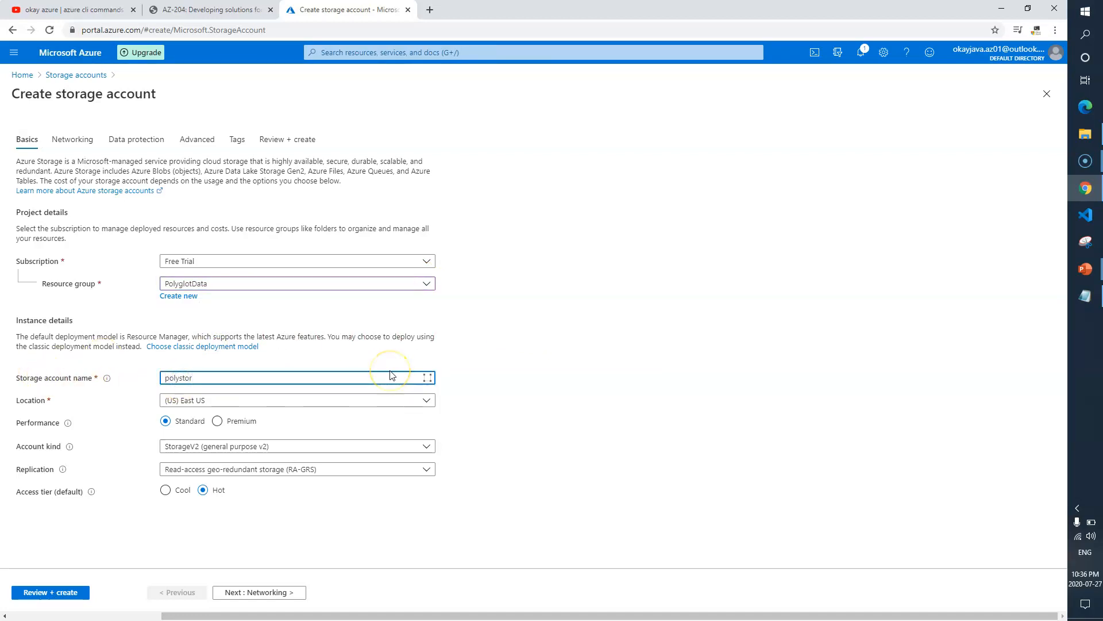
{"action": "type", "text": "okayazure"}
{"action": "left_click", "coordinate": [613, 378]}
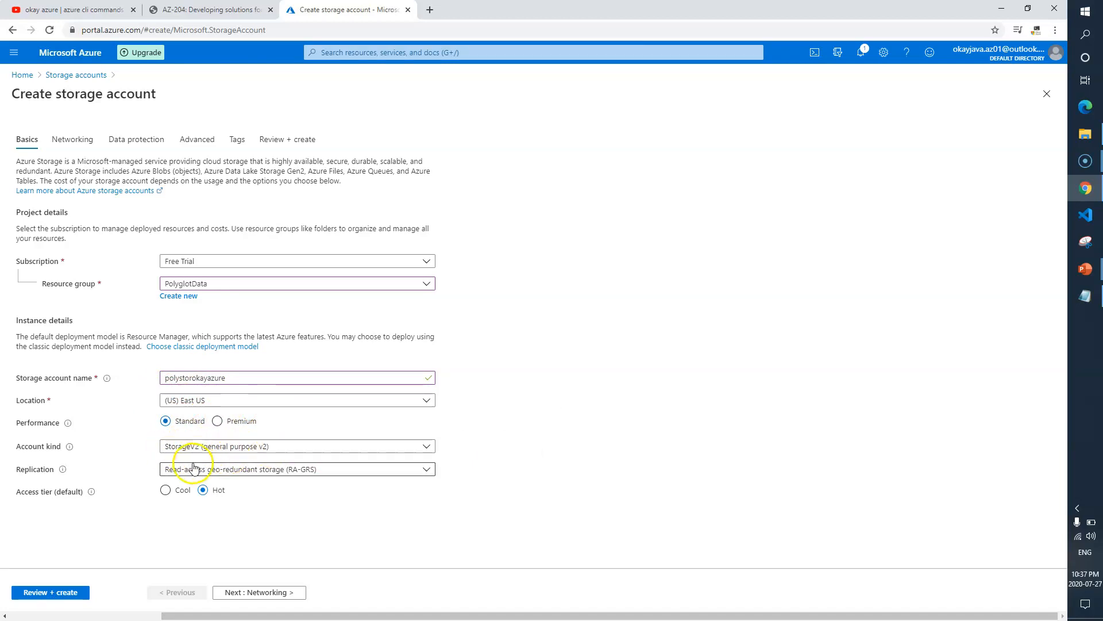
{"action": "left_click", "coordinate": [322, 469]}
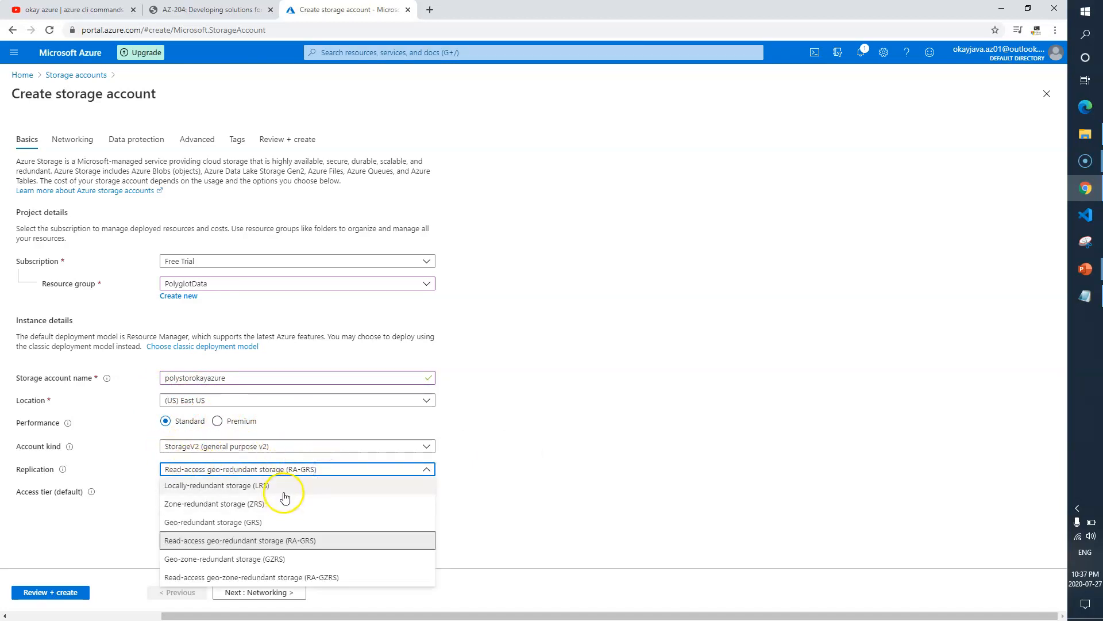
{"action": "left_click", "coordinate": [282, 491]}
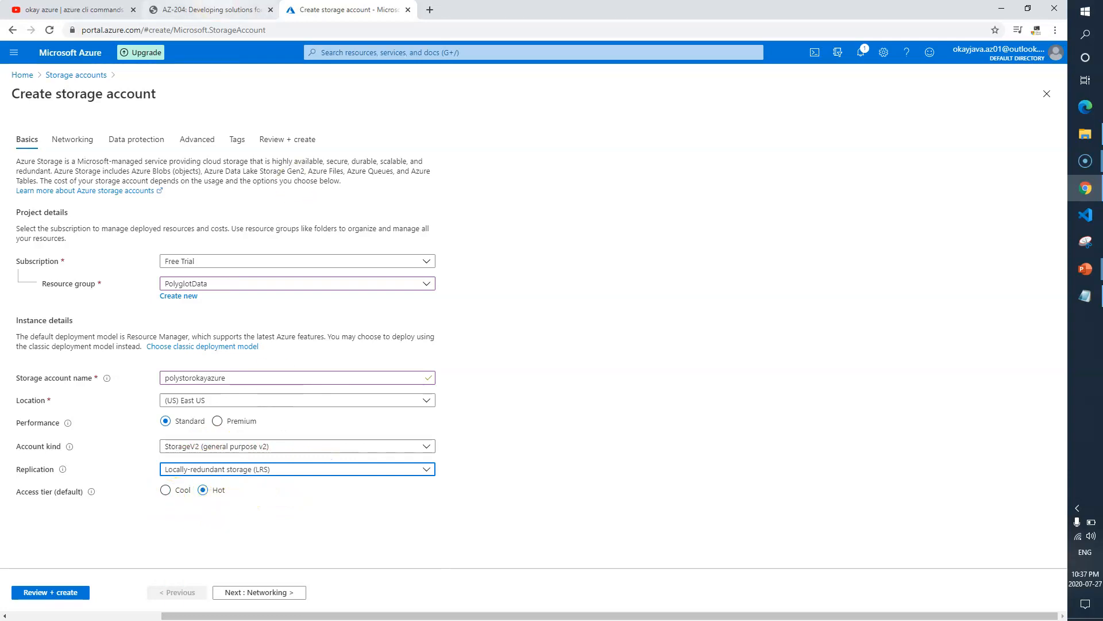
- Compare the basic settings with the lab's Task 4 instructions, down to the Review + Create item
{"action": "left_click", "coordinate": [210, 10]}
{"action": "left_click_drag", "start_coordinate": [694, 431], "coordinate": [505, 439]}
{"action": "left_click", "coordinate": [648, 374]}
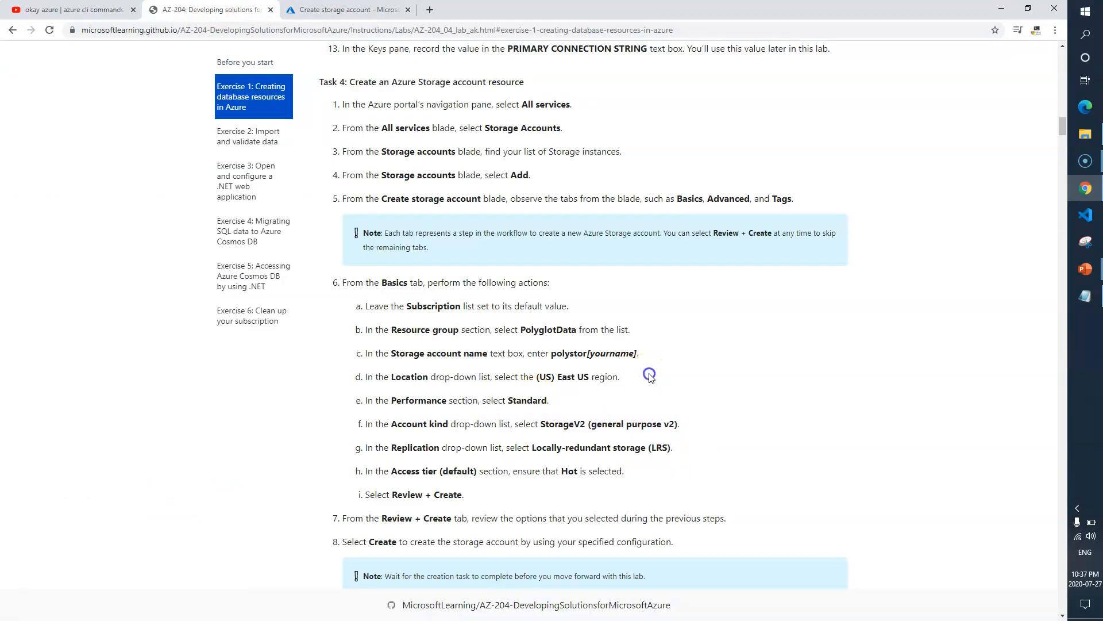
{"action": "left_click_drag", "start_coordinate": [468, 493], "coordinate": [396, 493]}
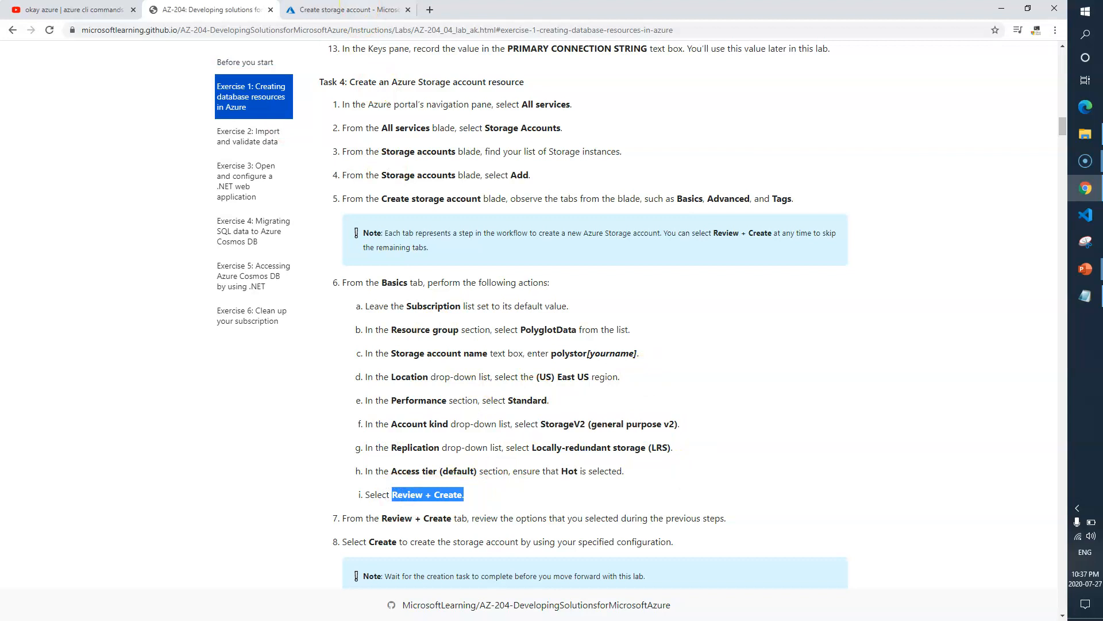
- Return to the portal form and accept the default networking, data protection, advanced and tag settings to reach the final review
{"action": "key", "text": "ctrl+Tab"}
{"action": "left_click", "coordinate": [269, 593]}
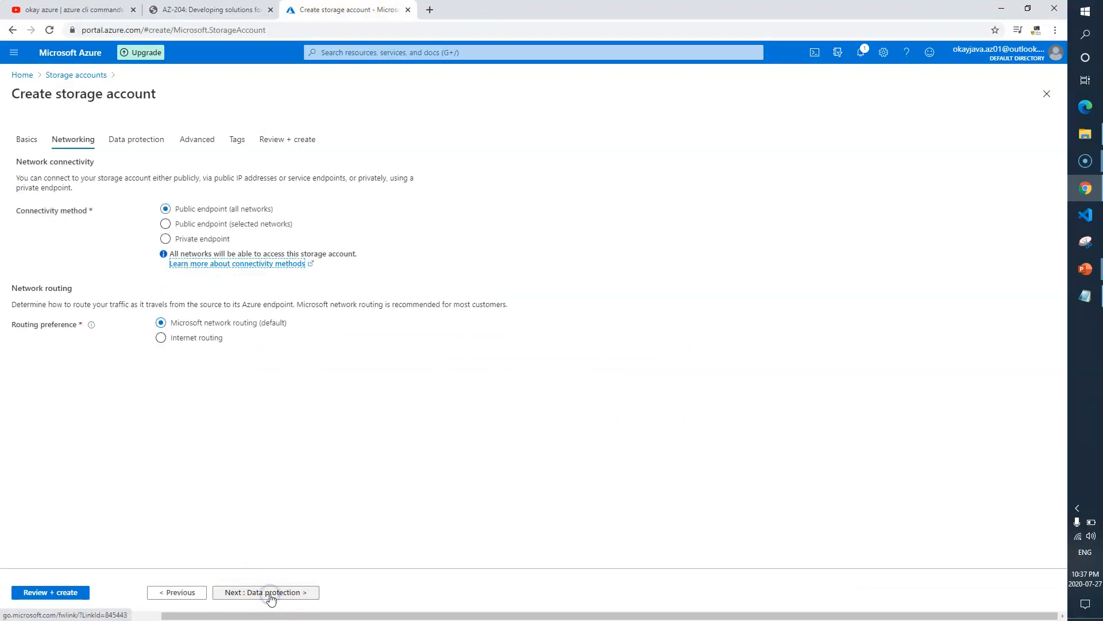
{"action": "left_click", "coordinate": [276, 595]}
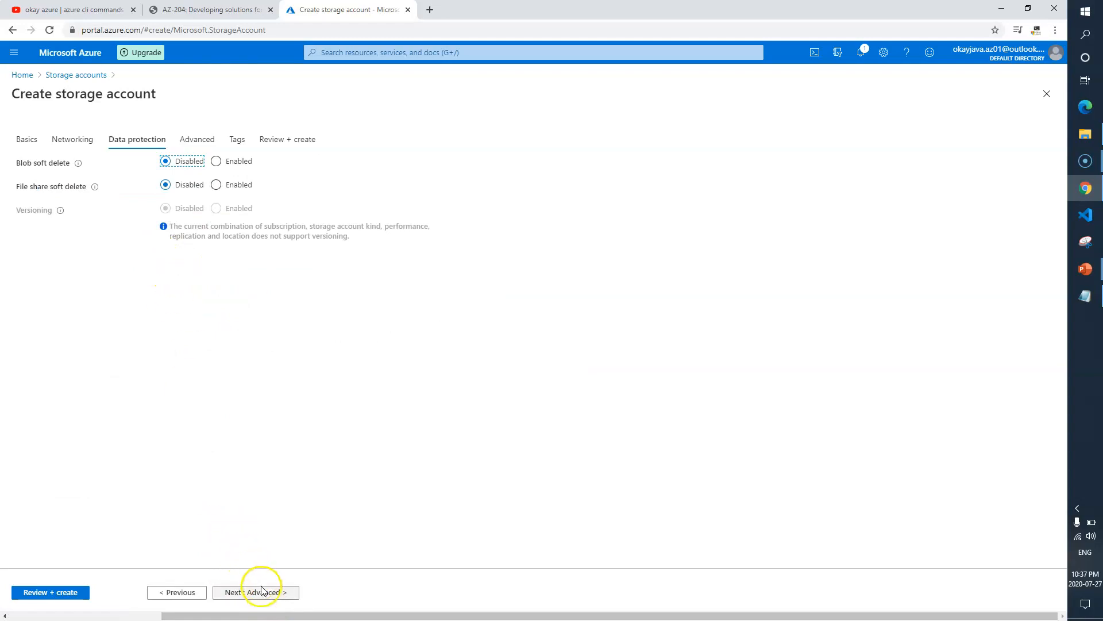
{"action": "left_click", "coordinate": [262, 591]}
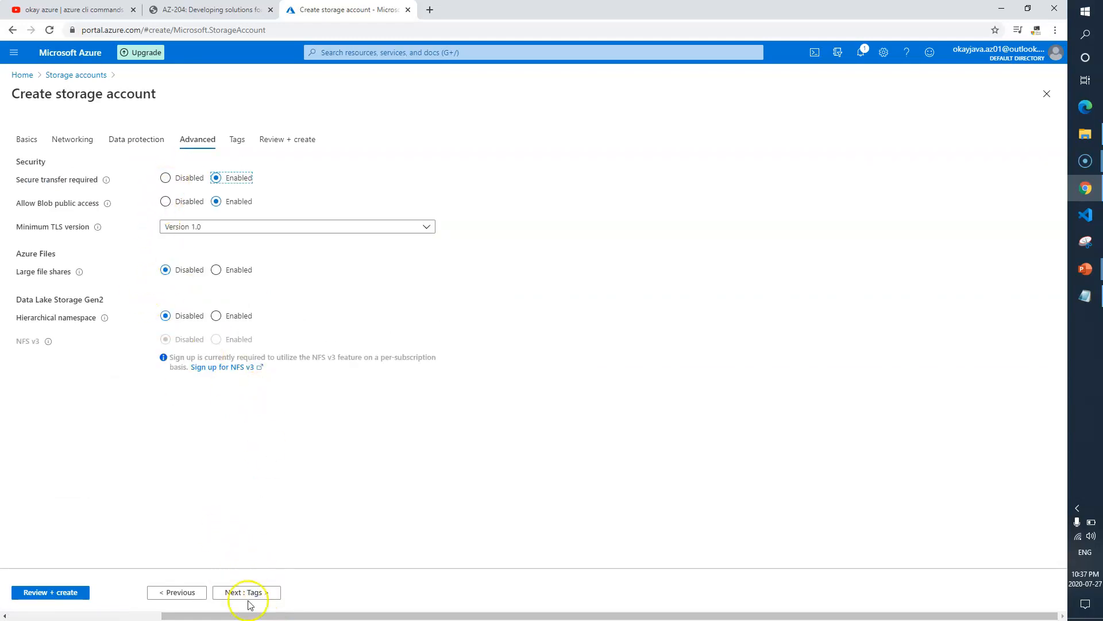
{"action": "left_click", "coordinate": [253, 592]}
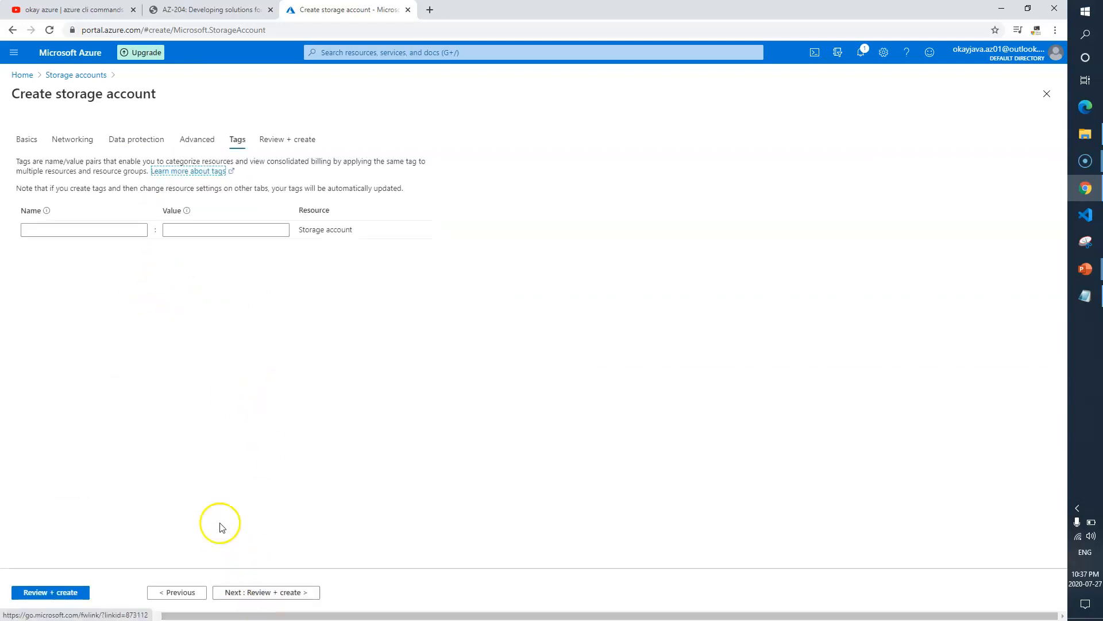
{"action": "left_click", "coordinate": [278, 591]}
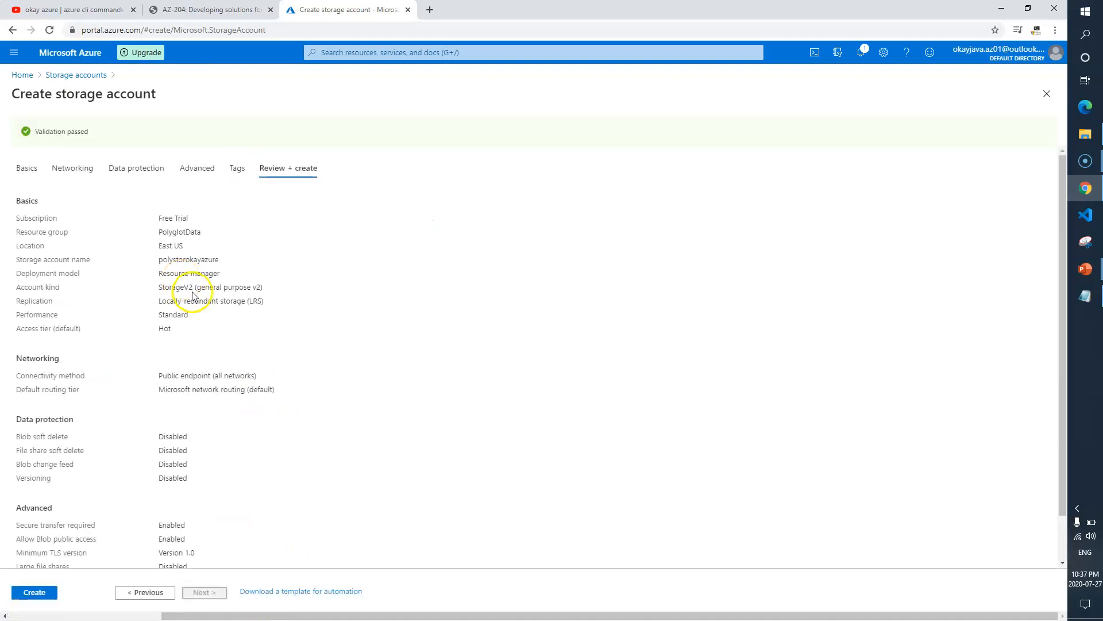
- Review the Basics summary, create the storage account, and close the deployment page once deployment is complete
{"action": "left_click_drag", "start_coordinate": [12, 207], "coordinate": [197, 328]}
{"action": "left_click", "coordinate": [300, 352]}
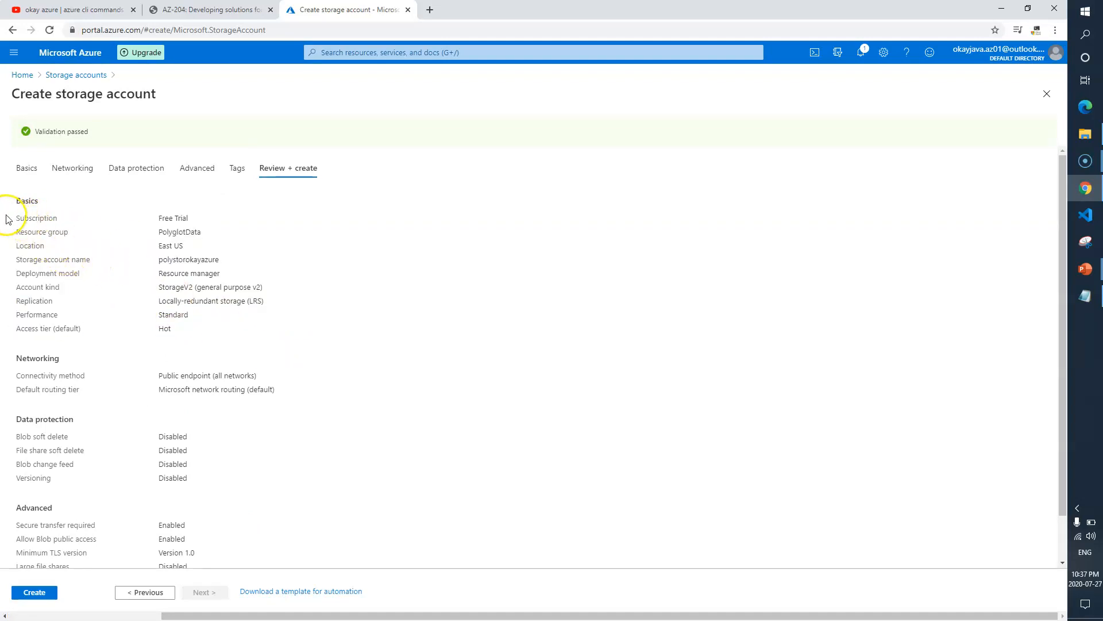
{"action": "left_click", "coordinate": [46, 594]}
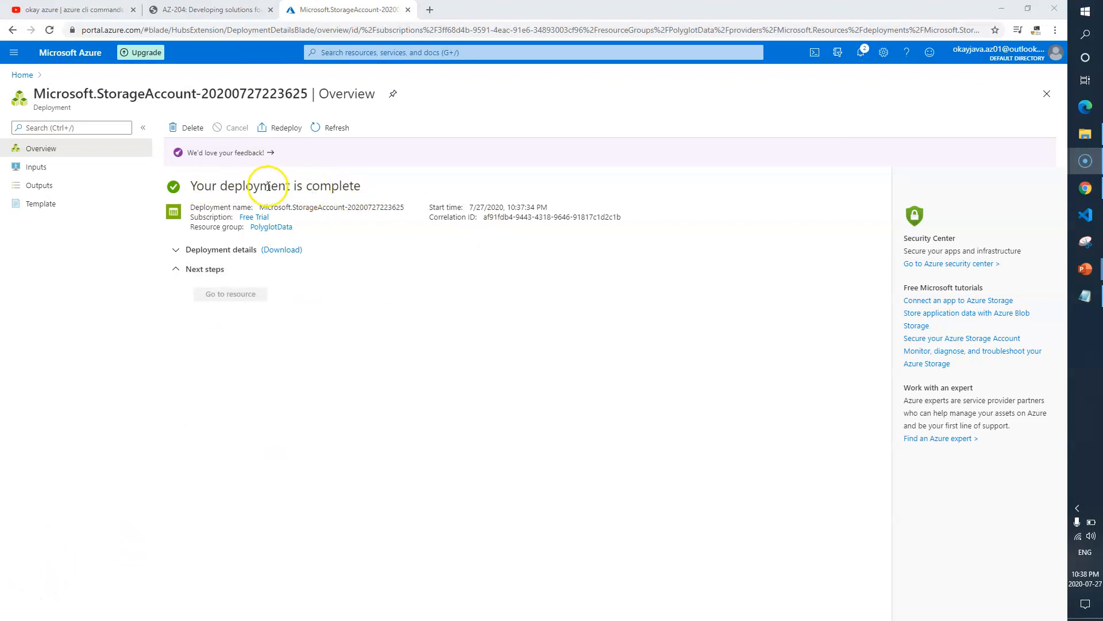
{"action": "left_click", "coordinate": [1042, 94]}
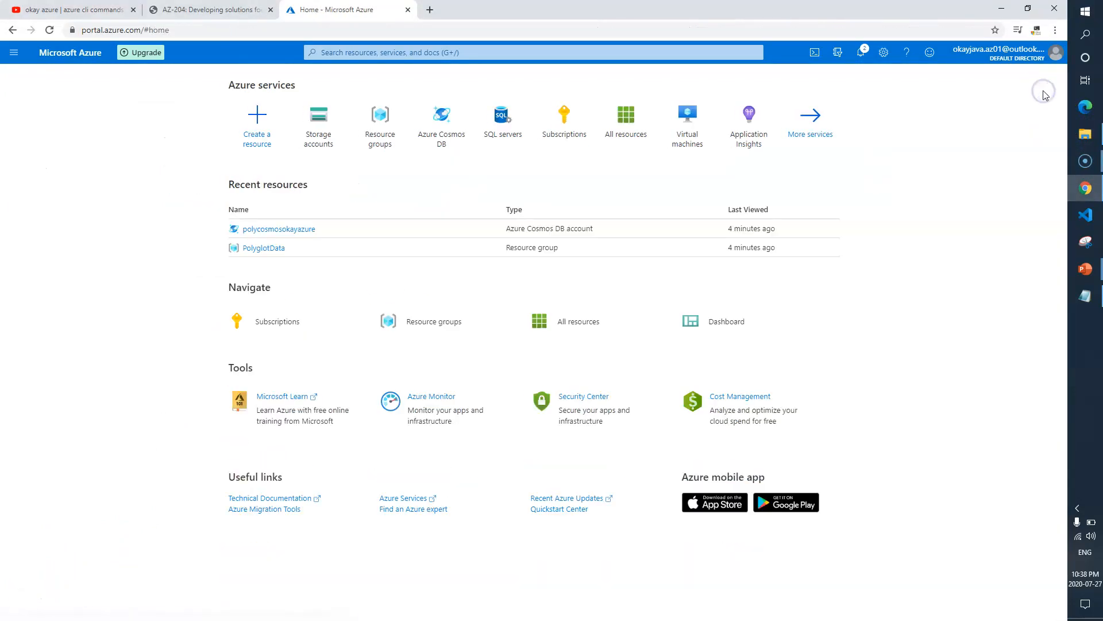
- Read the rest of the lab's Task 4 and its review section, continuing to the heading of Exercise 2: Import and validate data
{"action": "left_click", "coordinate": [237, 14]}
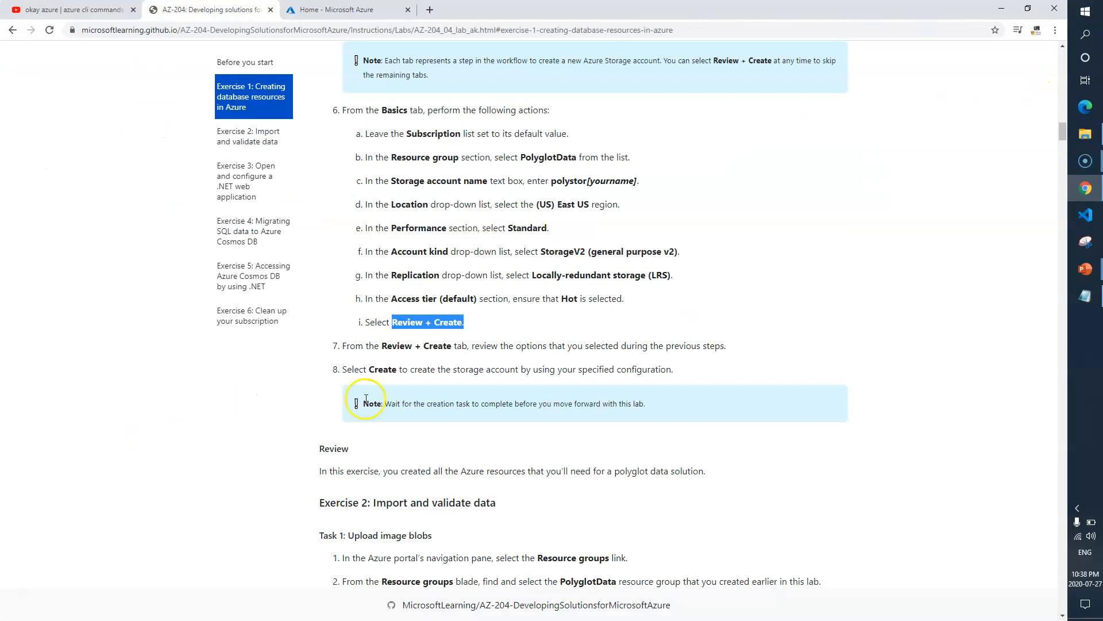
{"action": "left_click", "coordinate": [487, 323]}
{"action": "double_click", "coordinate": [356, 344]}
{"action": "left_click", "coordinate": [372, 370]}
{"action": "triple_click", "coordinate": [372, 370]}
{"action": "left_click", "coordinate": [417, 441]}
{"action": "left_click_drag", "start_coordinate": [414, 404], "coordinate": [528, 405]}
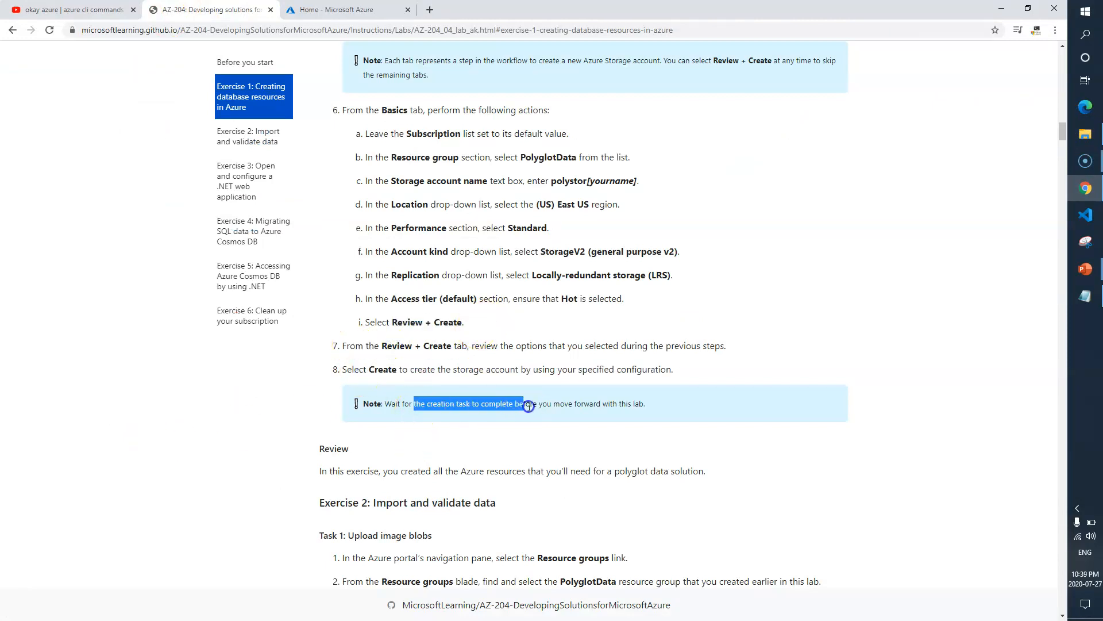
{"action": "left_click", "coordinate": [511, 433]}
{"action": "left_click_drag", "start_coordinate": [368, 471], "coordinate": [431, 468]}
{"action": "left_click", "coordinate": [427, 471]}
{"action": "left_click", "coordinate": [418, 444]}
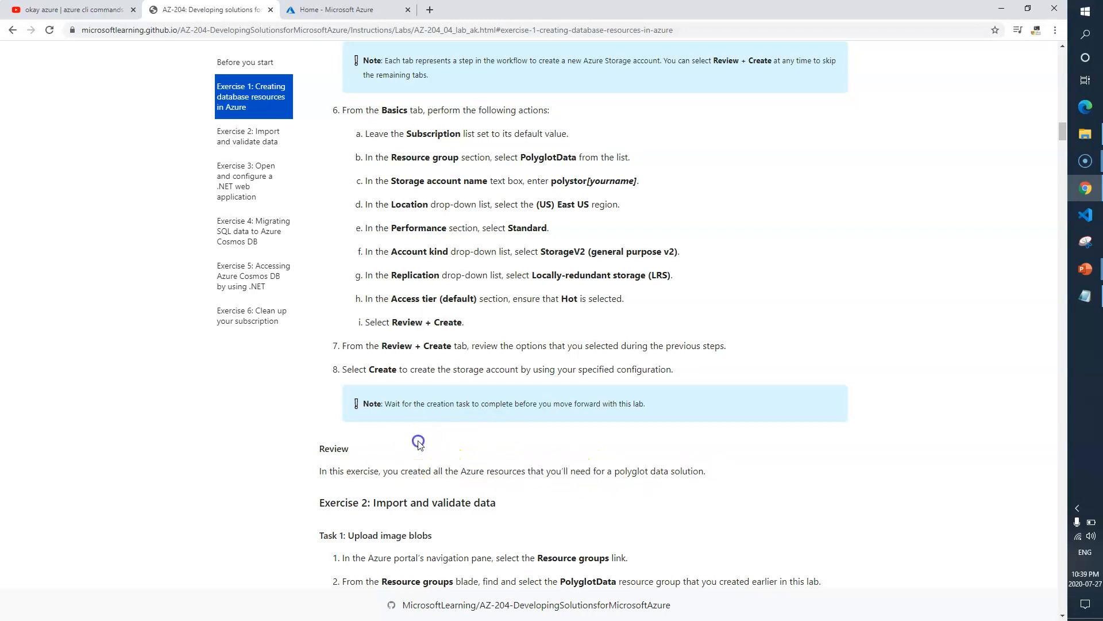
{"action": "scroll", "coordinate": [418, 443], "scroll_direction": "down", "scroll_amount": 3}
{"action": "left_click_drag", "start_coordinate": [348, 332], "coordinate": [329, 333]}
{"action": "left_click", "coordinate": [487, 333]}
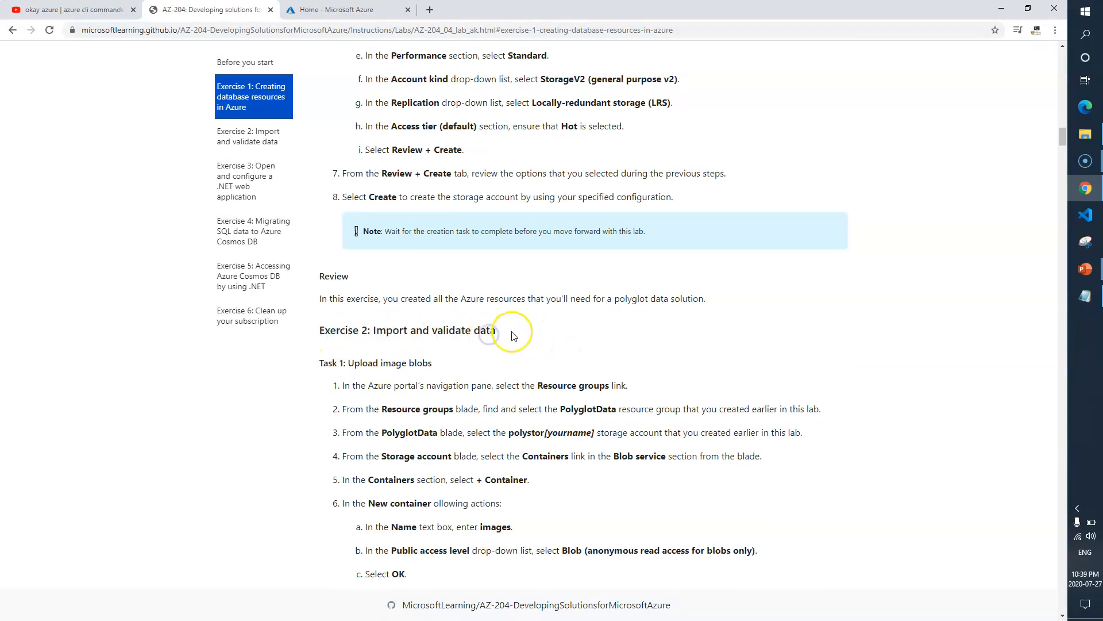